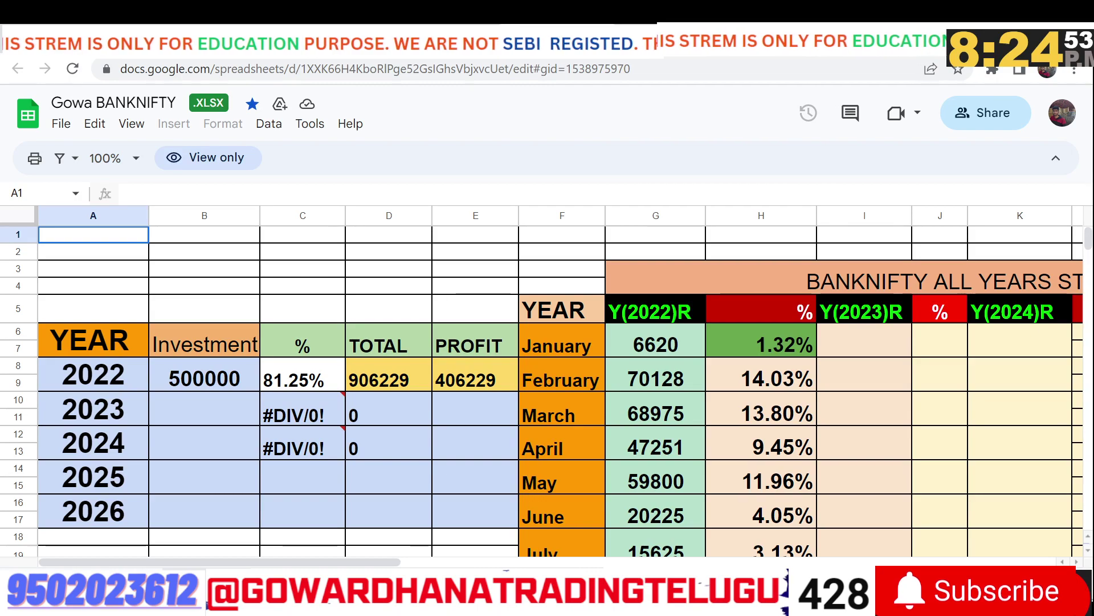
# Step: Look through the Banknifty 2023 profit and loss sheets in the Gowa BANKNIFTY workbook
pyautogui.click(319, 577)
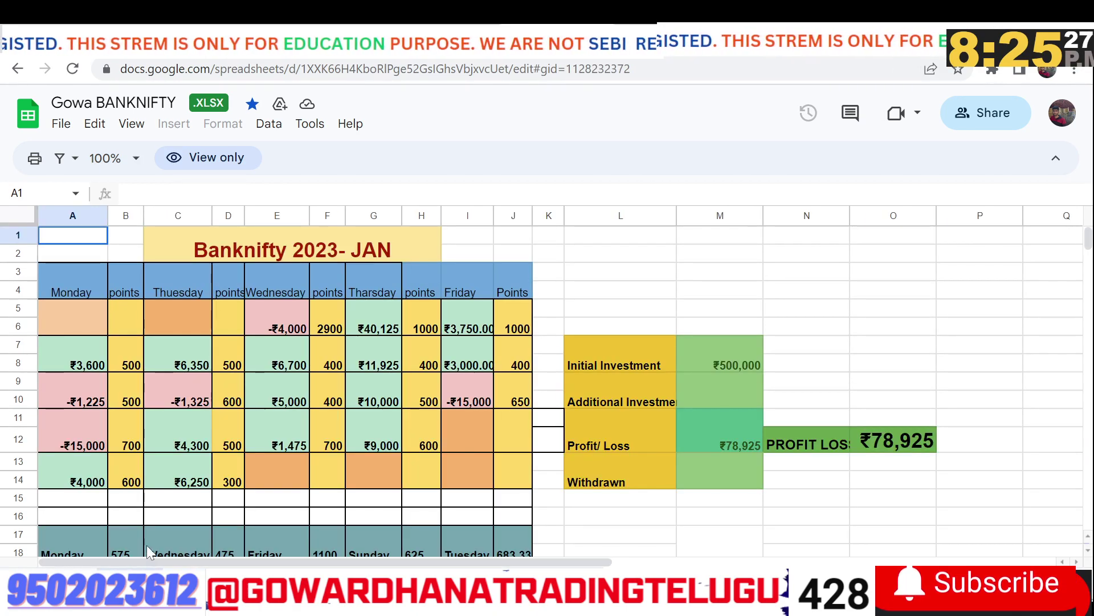
pyautogui.click(108, 577)
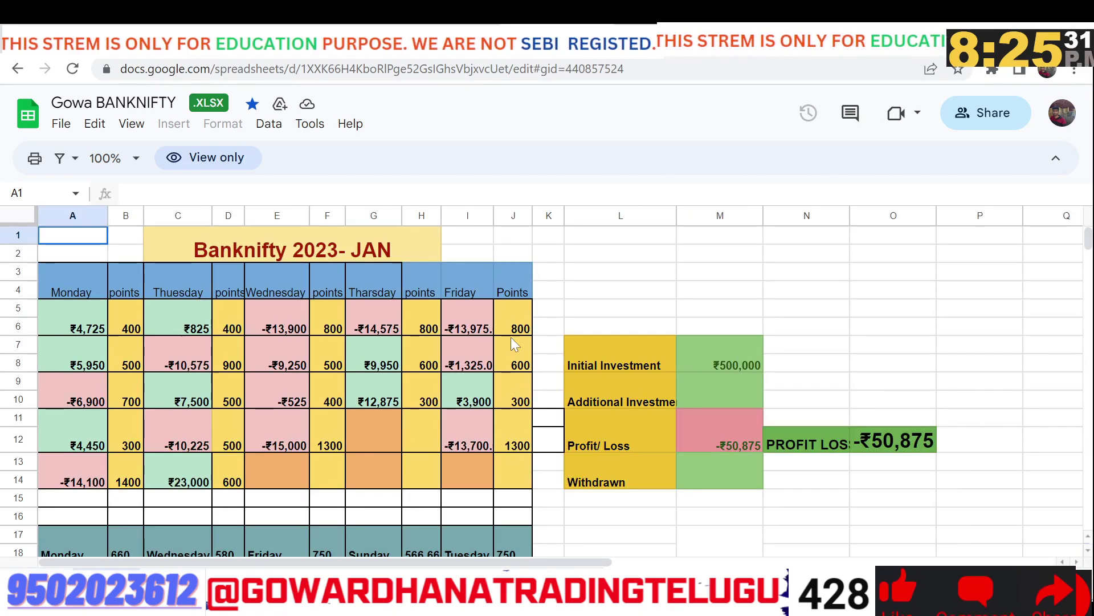
# Step: Switch to the daily points spreadsheet and review the BANKNIFTY and NIFTY daily points tables down to the latest January 2023 rows
pyautogui.click(676, 39)
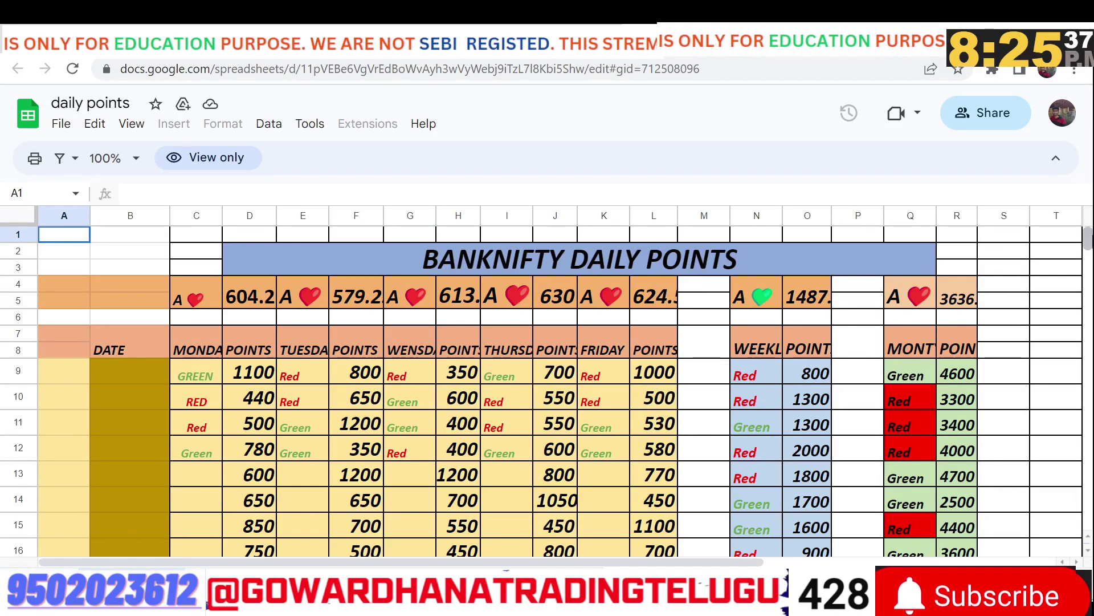
pyautogui.moveTo(1089, 255); pyautogui.dragTo(1090, 269)
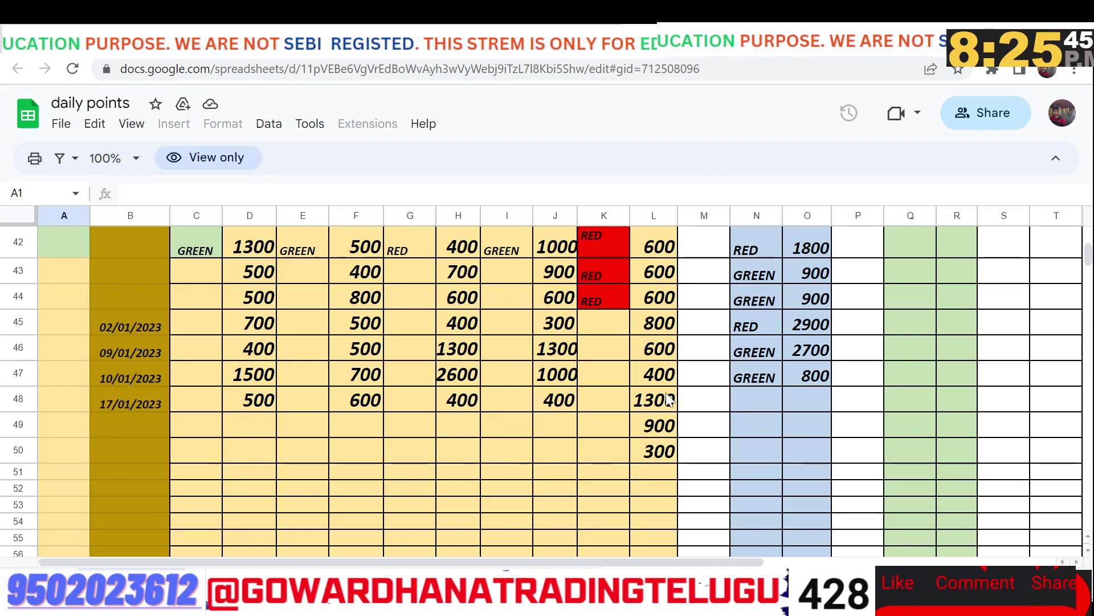
pyautogui.scroll(12, 664, 391)
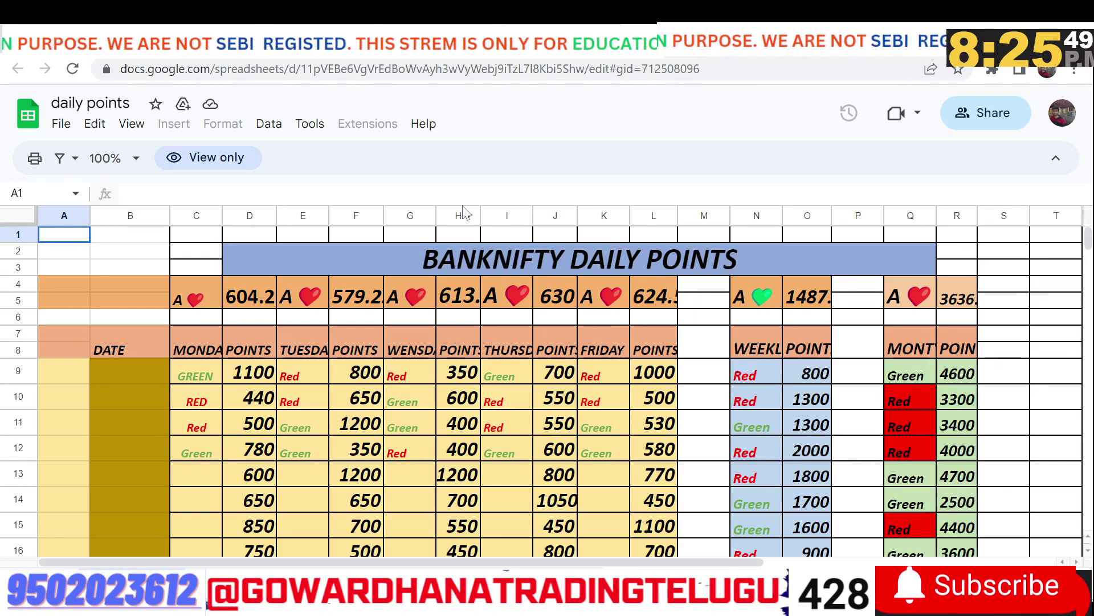
pyautogui.click(222, 579)
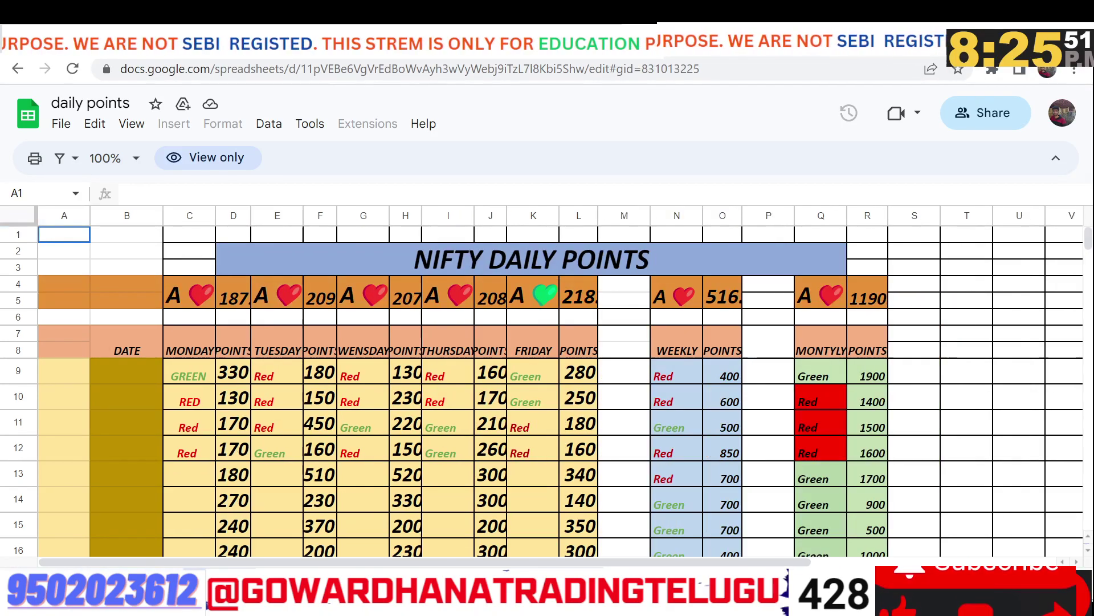
pyautogui.scroll(-14, 547, 388)
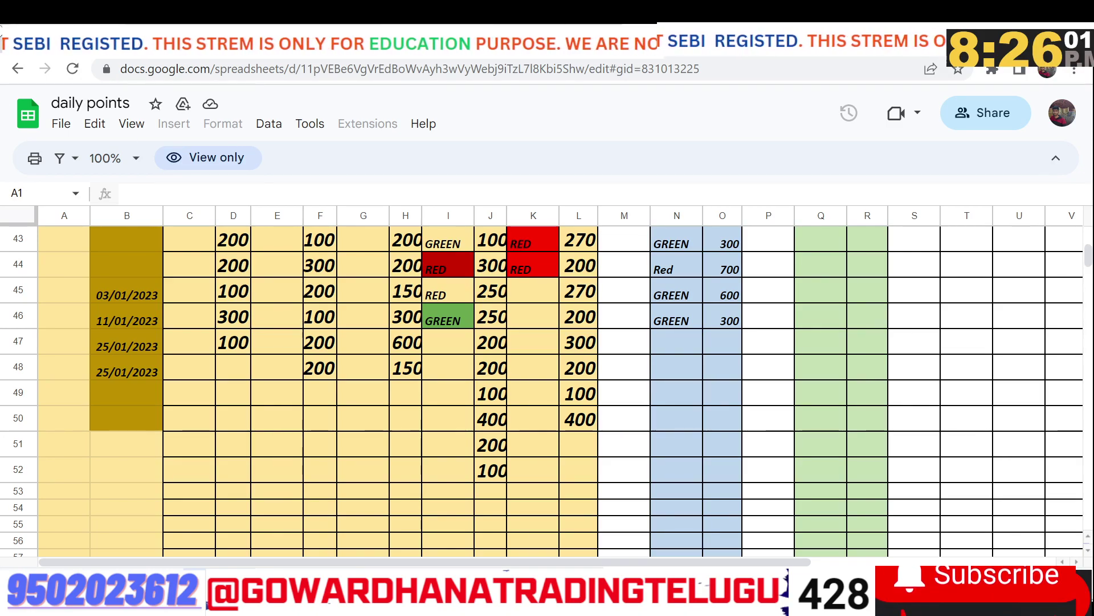
# Step: Switch to the TradingView Nifty 50 15-minute chart and draw a horizontal ray at about 17155 from the earlier swing high
pyautogui.click(456, 43)
pyautogui.moveTo(485, 294); pyautogui.dragTo(481, 332)
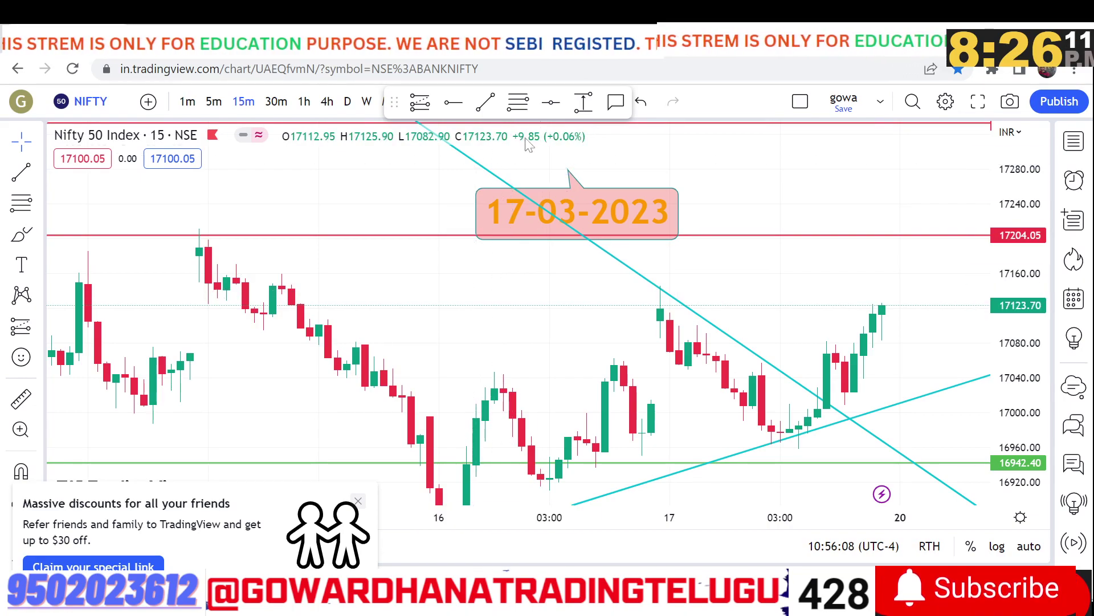
pyautogui.click(453, 102)
pyautogui.click(234, 271)
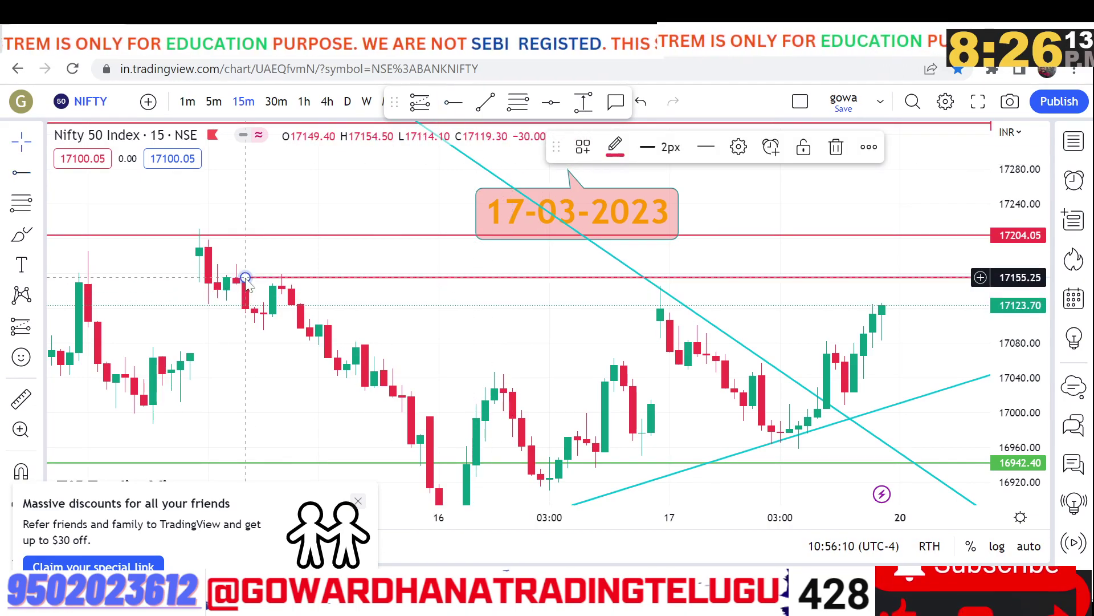
# Step: Try a horizontal ray at about 16993 from the earlier swing low on the Nifty chart and delete it
pyautogui.moveTo(298, 341)
pyautogui.mouseDown()
pyautogui.moveTo(594, 423)
pyautogui.moveTo(706, 342)
pyautogui.moveTo(268, 314)
pyautogui.moveTo(287, 333)
pyautogui.mouseUp()
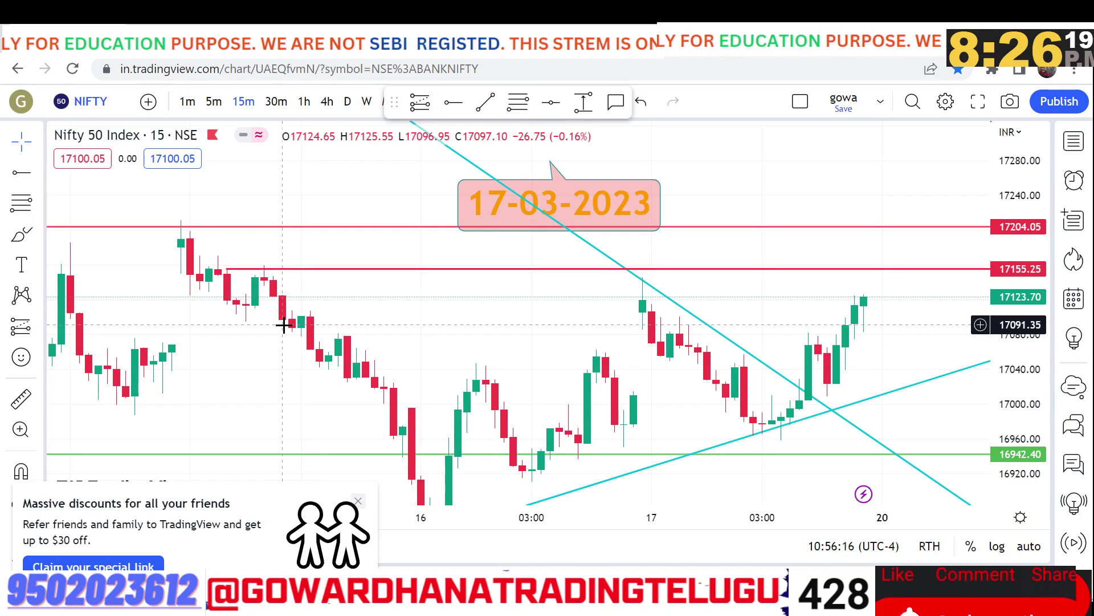
pyautogui.moveTo(551, 482)
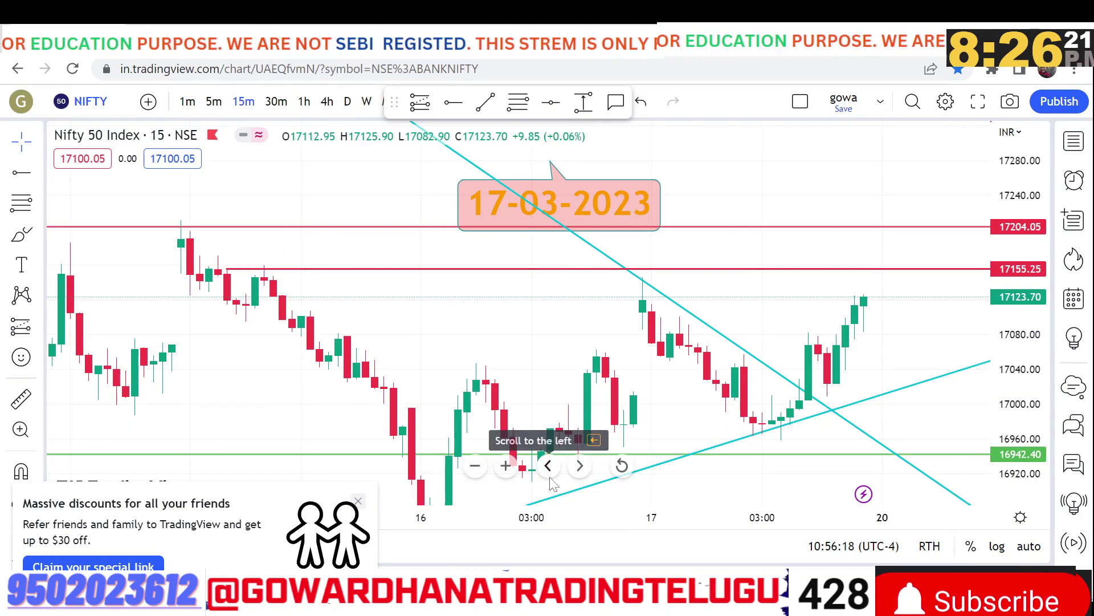
pyautogui.moveTo(541, 385); pyautogui.dragTo(531, 322)
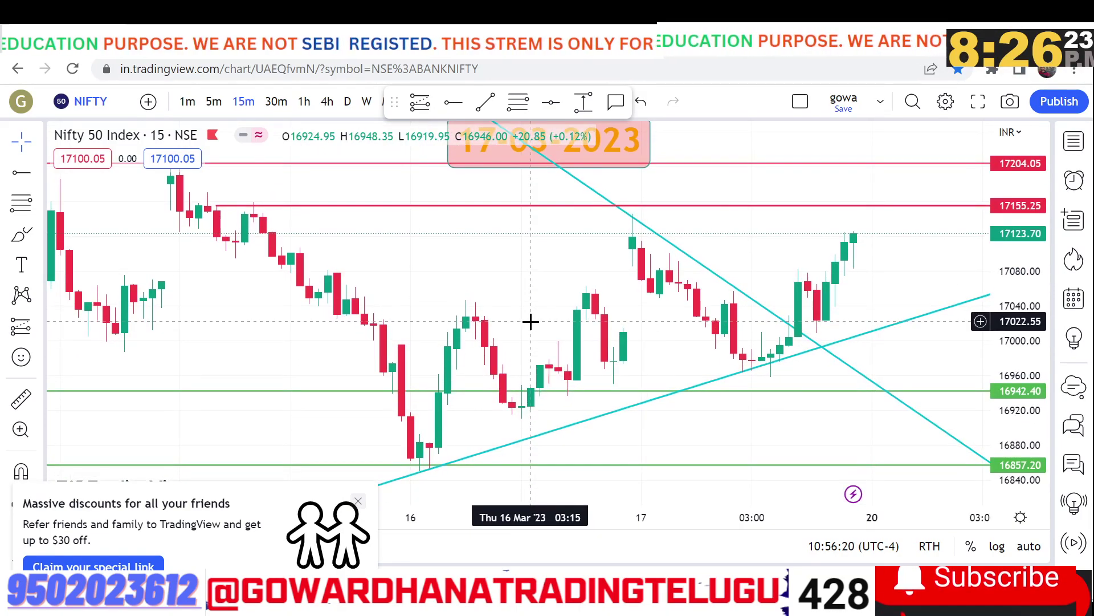
pyautogui.moveTo(407, 340); pyautogui.dragTo(543, 353)
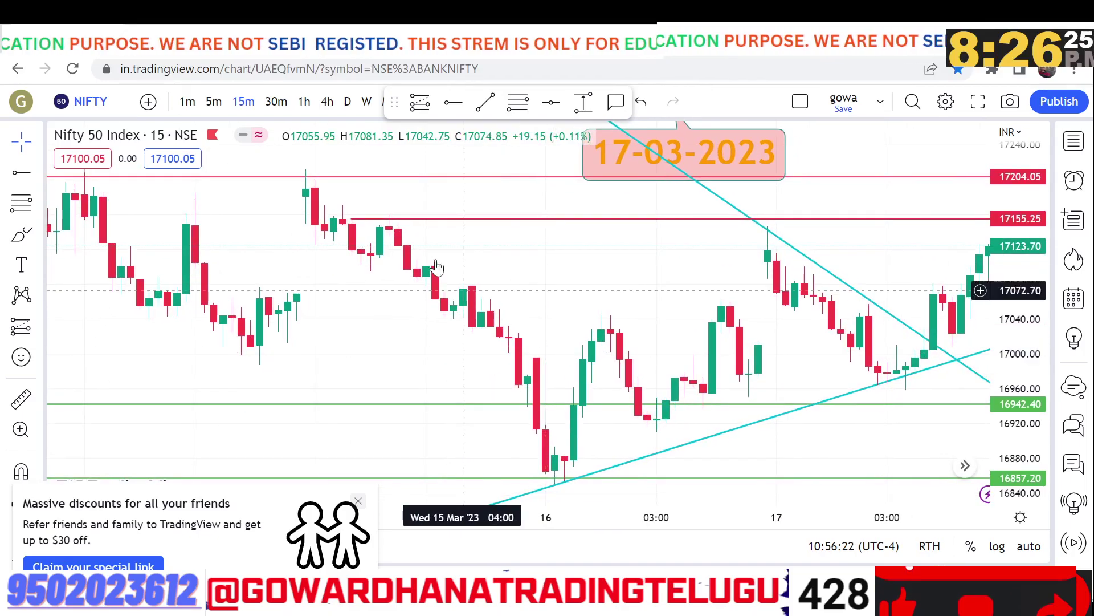
pyautogui.click(454, 101)
pyautogui.click(203, 359)
pyautogui.moveTo(426, 312); pyautogui.dragTo(285, 342)
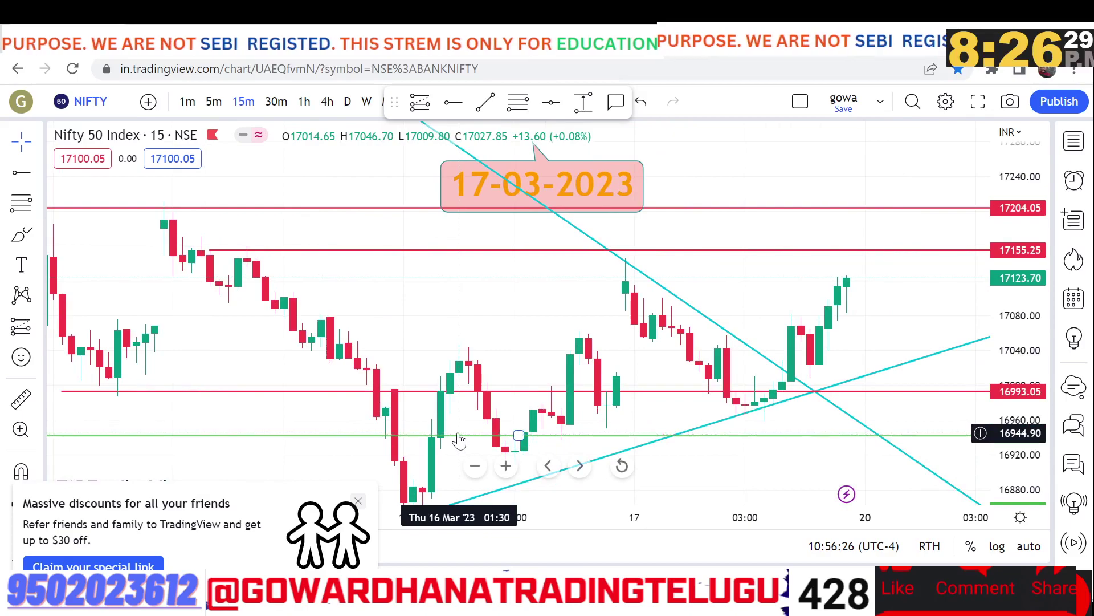
pyautogui.click(505, 392)
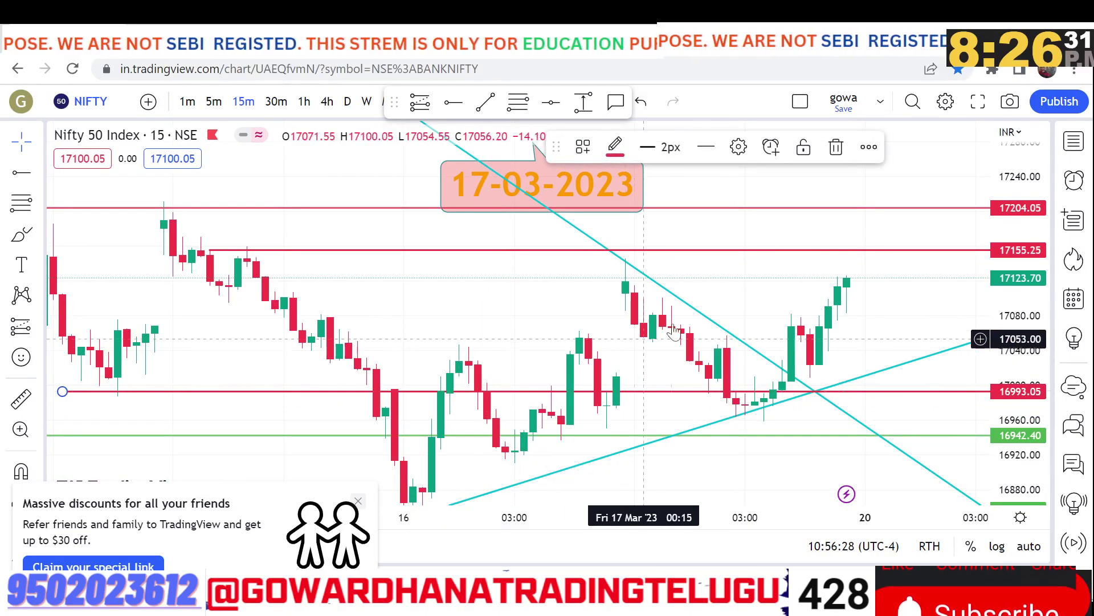
pyautogui.click(836, 149)
# Step: Try a rising trend line from about 16844 at the 16 March low to about 17042 on 17 March, and delete it
pyautogui.moveTo(805, 262); pyautogui.dragTo(838, 276)
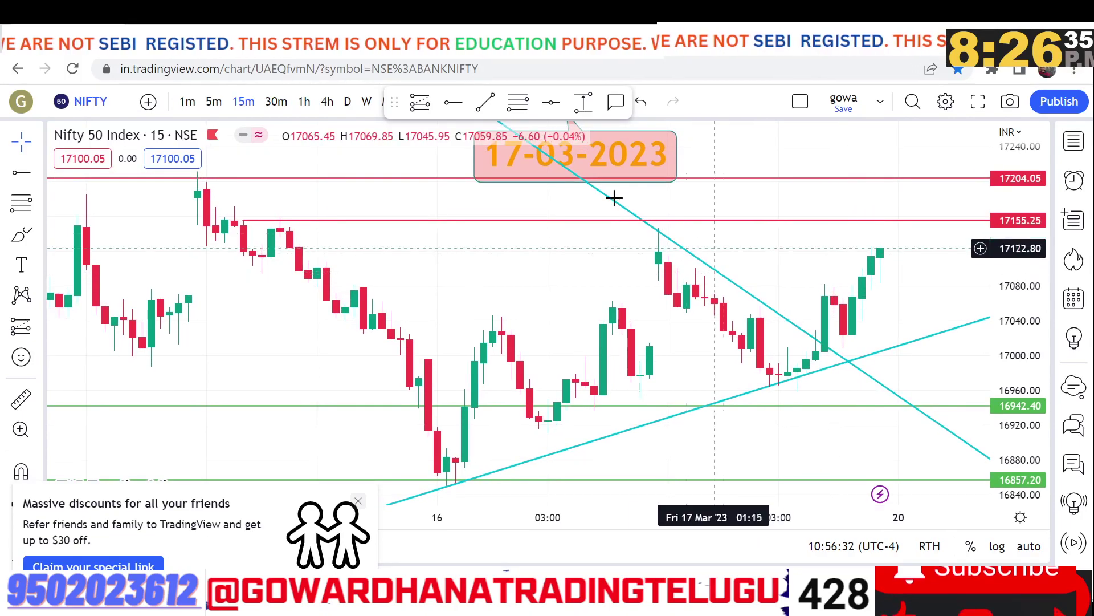
pyautogui.click(485, 102)
pyautogui.click(447, 491)
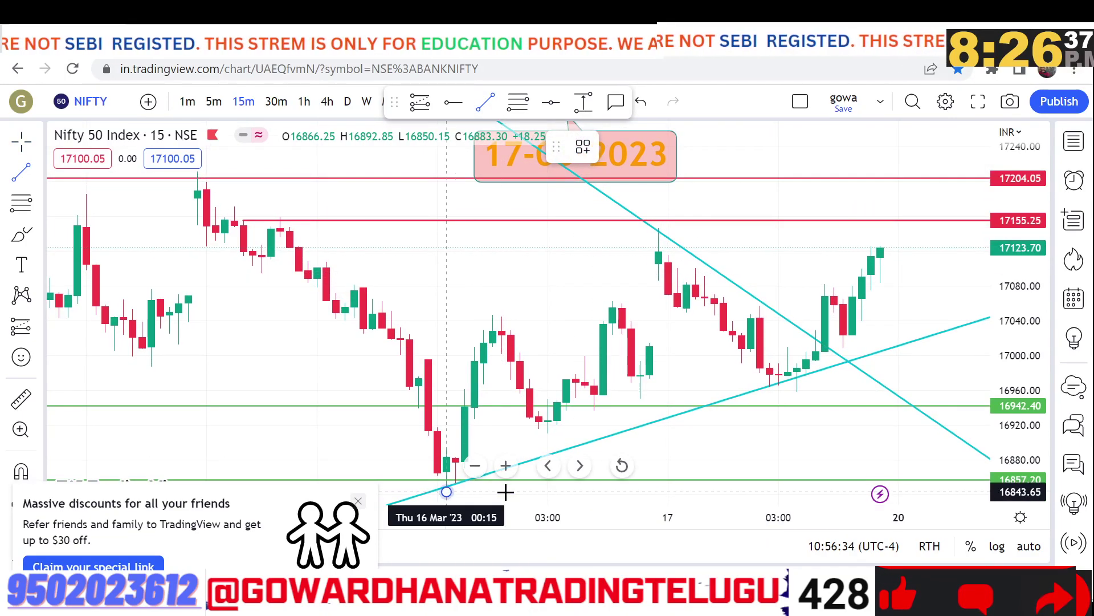
pyautogui.click(805, 320)
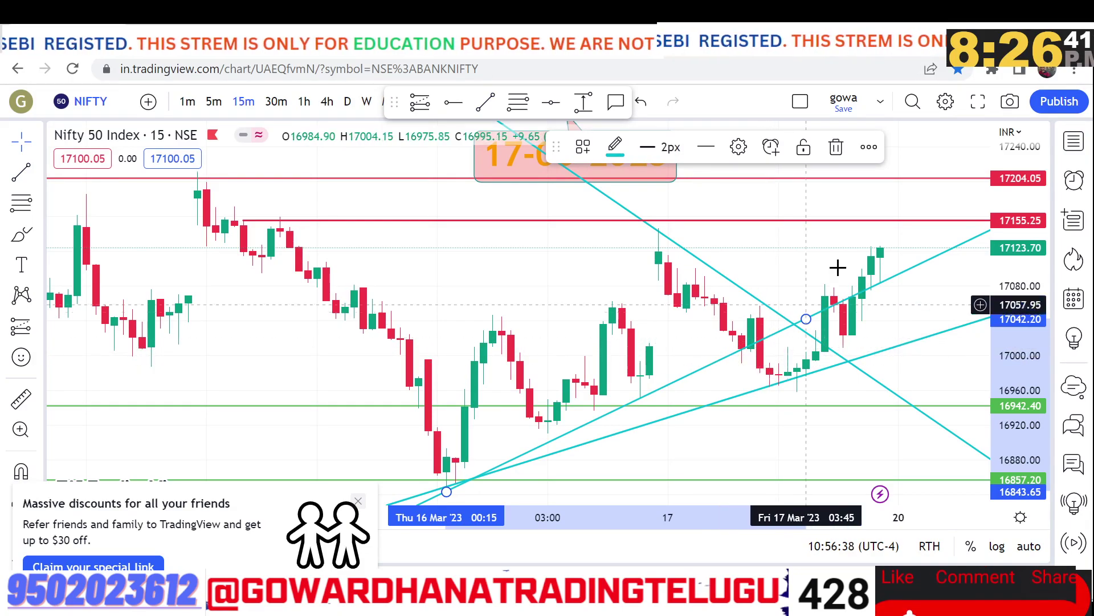
pyautogui.click(836, 147)
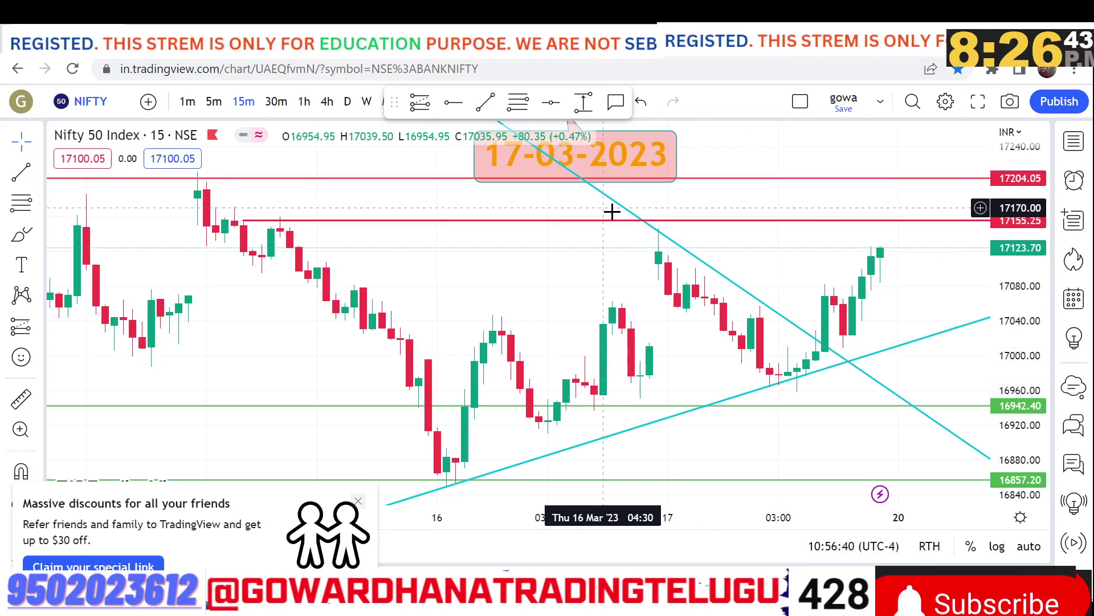
# Step: Brush two horizontal marks at the lows between the 16942.40 support and 17000, and undo both strokes
pyautogui.click(21, 234)
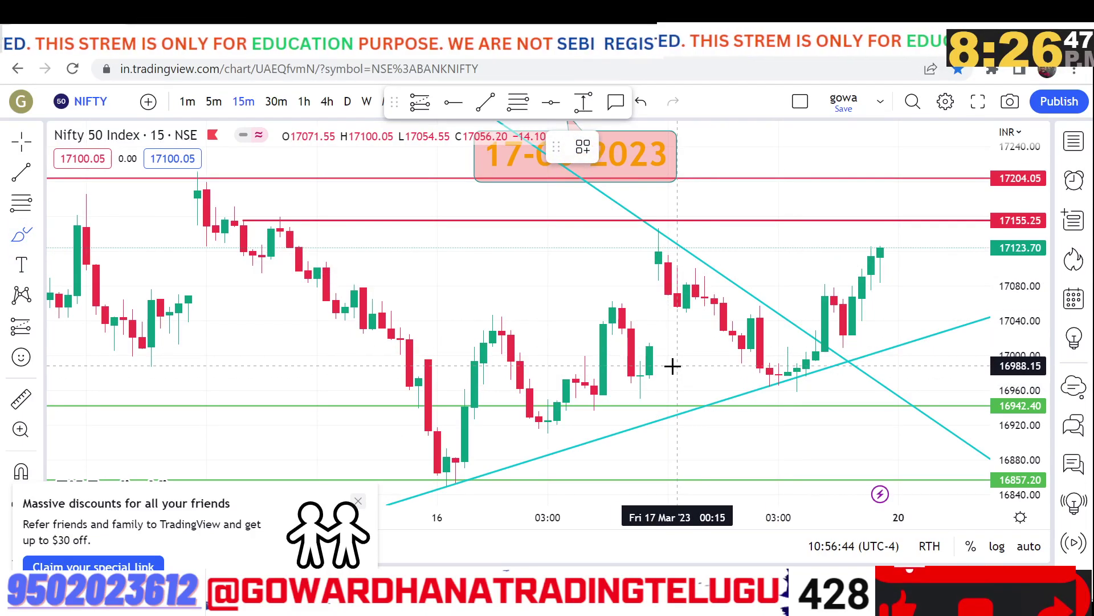
pyautogui.moveTo(644, 369); pyautogui.dragTo(908, 370)
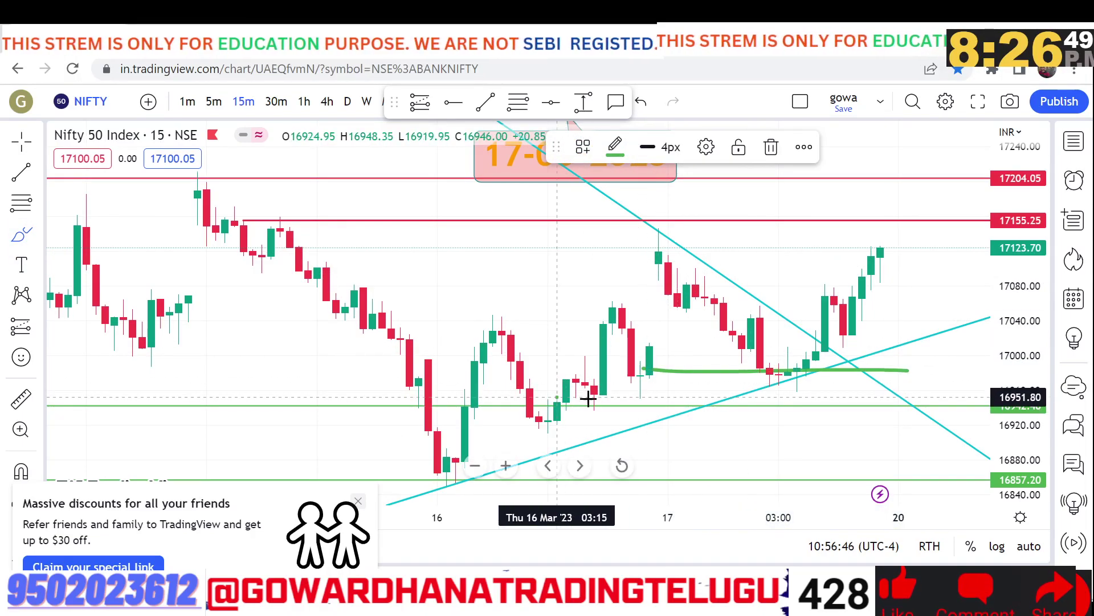
pyautogui.moveTo(560, 398); pyautogui.dragTo(880, 399)
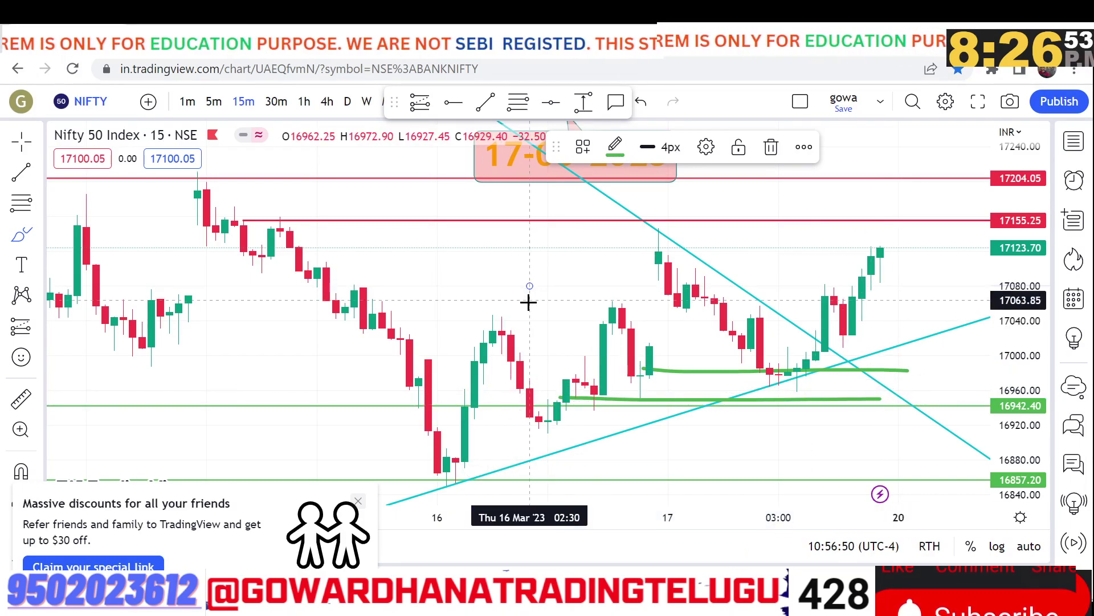
pyautogui.click(641, 101)
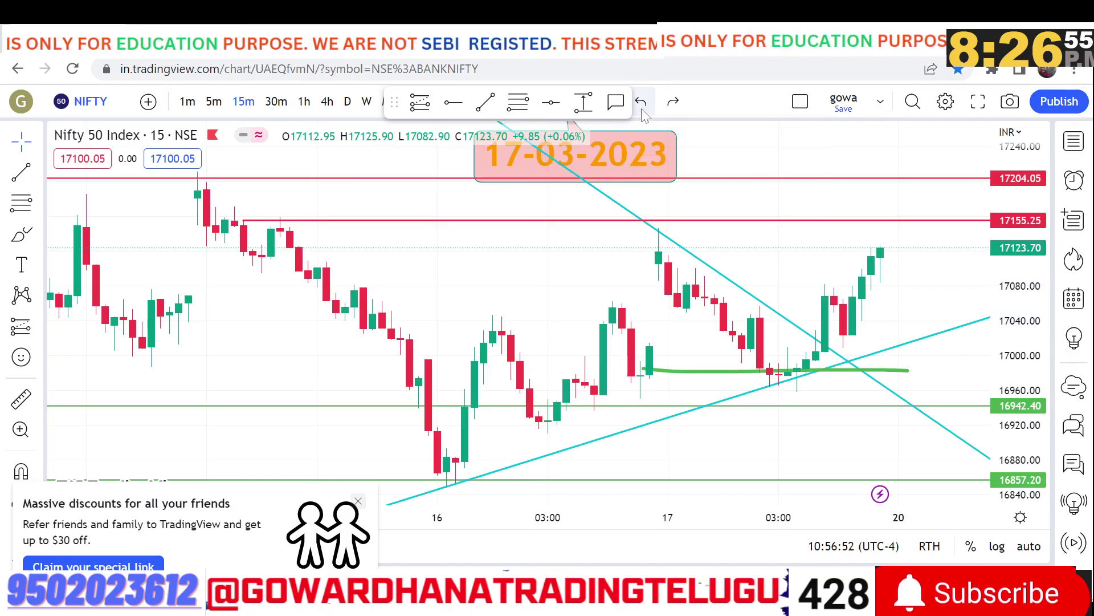
pyautogui.click(640, 101)
# Step: Measure the price range from the 17155.25 resistance down to just above the 16942.40 support, and delete the measurement
pyautogui.moveTo(634, 355); pyautogui.dragTo(595, 478)
pyautogui.moveTo(796, 402); pyautogui.dragTo(799, 332)
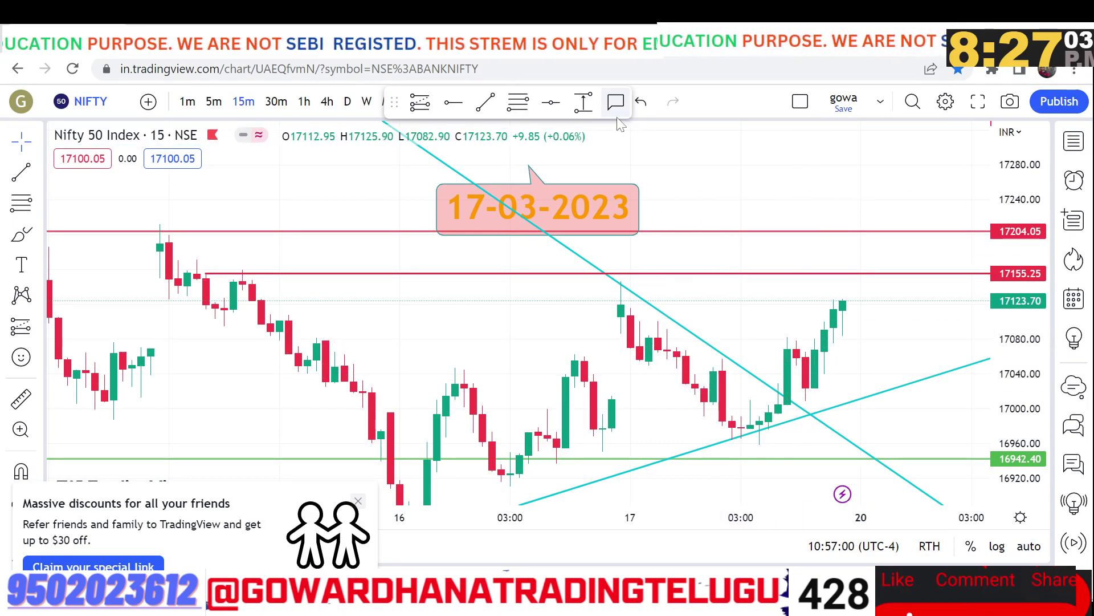
pyautogui.click(583, 102)
pyautogui.click(640, 275)
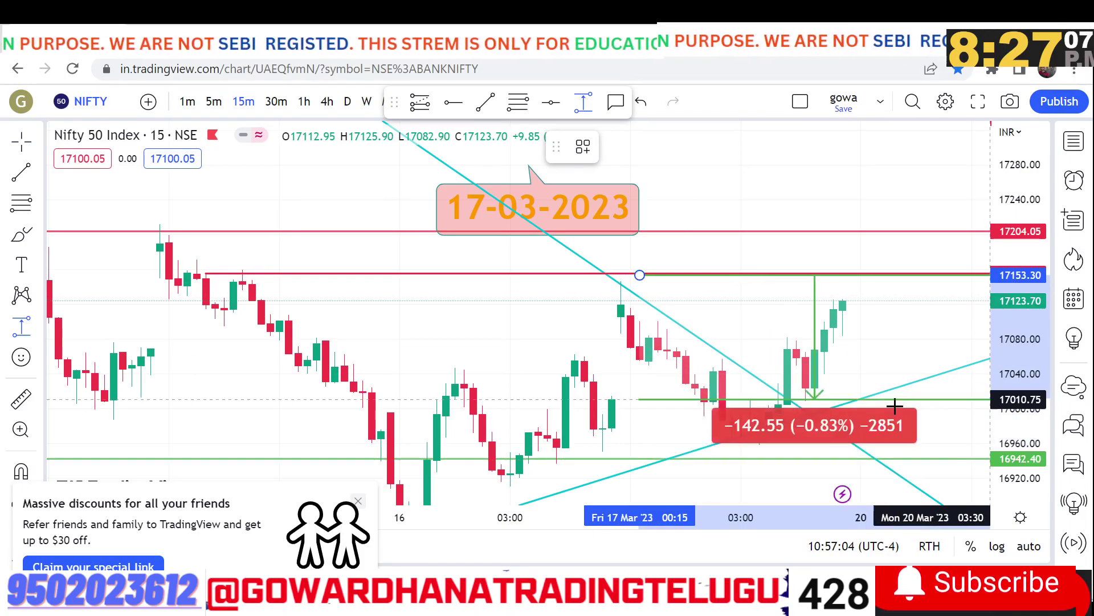
pyautogui.click(879, 448)
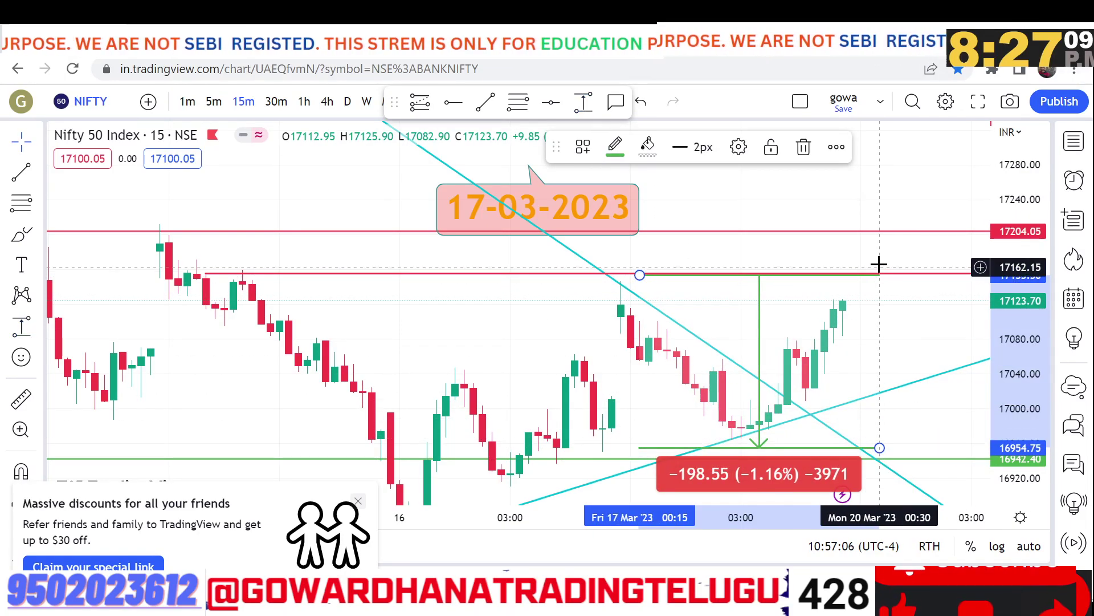
pyautogui.click(803, 148)
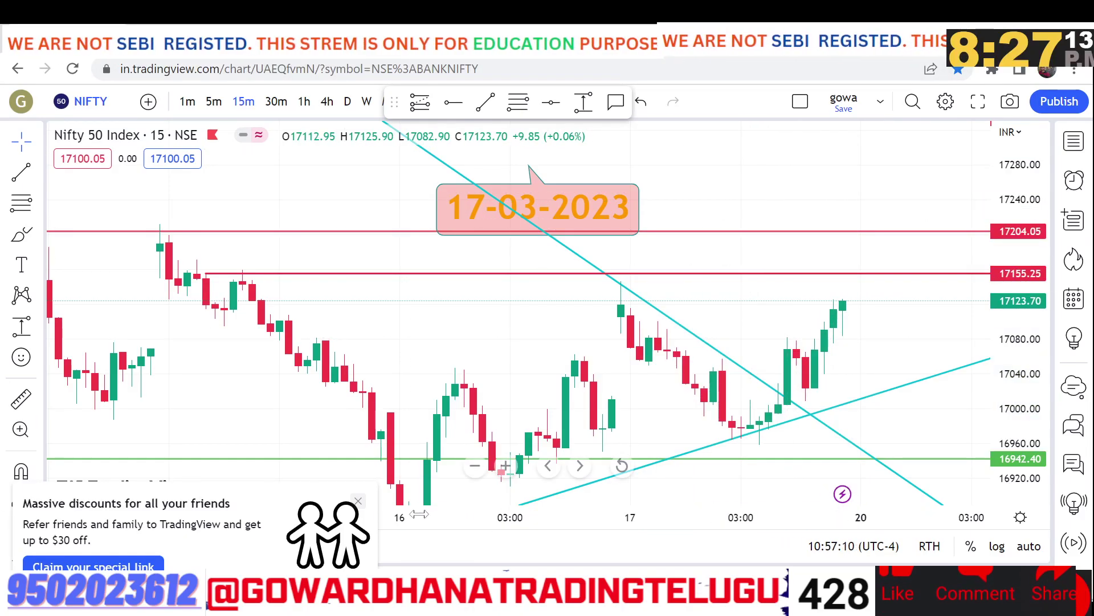
# Step: Dismiss the promotion, brush a V shape along the 17 March Nifty fall and recovery, and undo it with the price-scale change
pyautogui.click(358, 502)
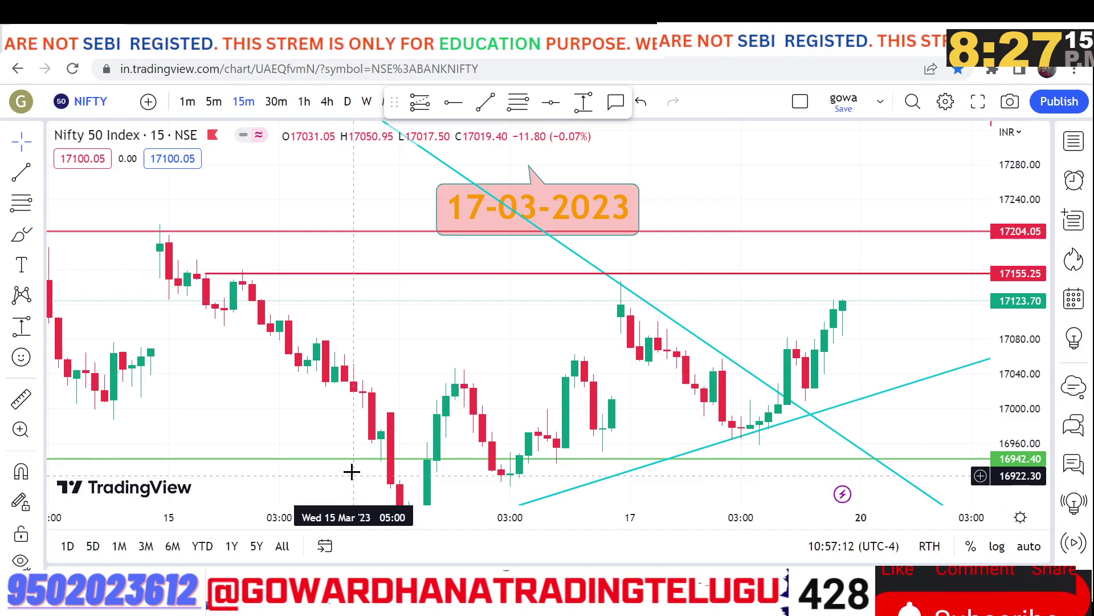
pyautogui.moveTo(1014, 415); pyautogui.dragTo(1011, 354)
pyautogui.click(21, 234)
pyautogui.moveTo(612, 276)
pyautogui.mouseDown()
pyautogui.moveTo(745, 501)
pyautogui.moveTo(898, 273)
pyautogui.mouseUp()
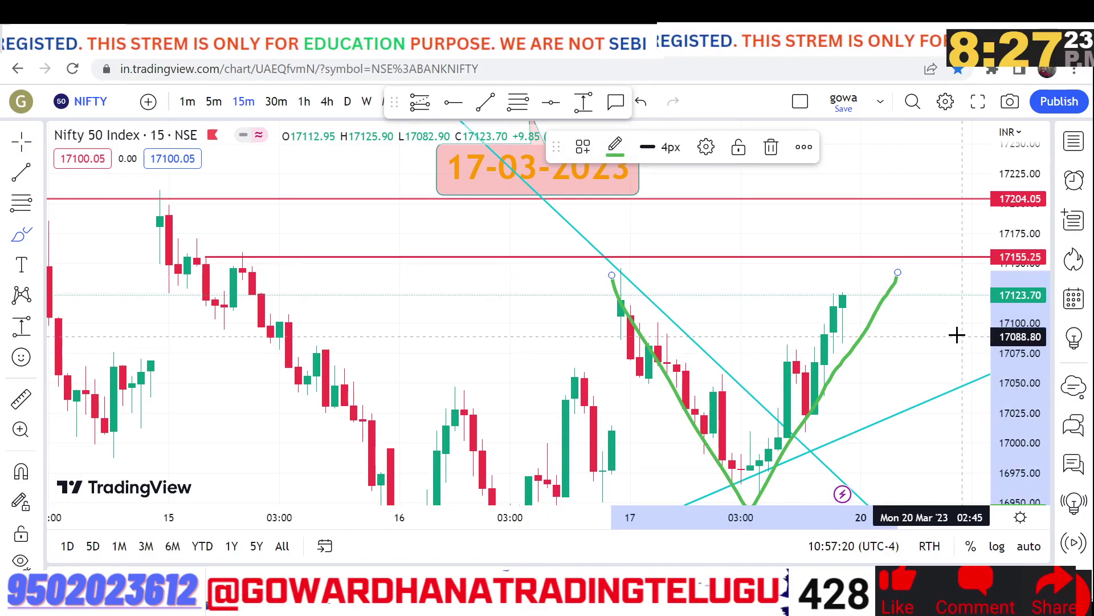
pyautogui.click(938, 319)
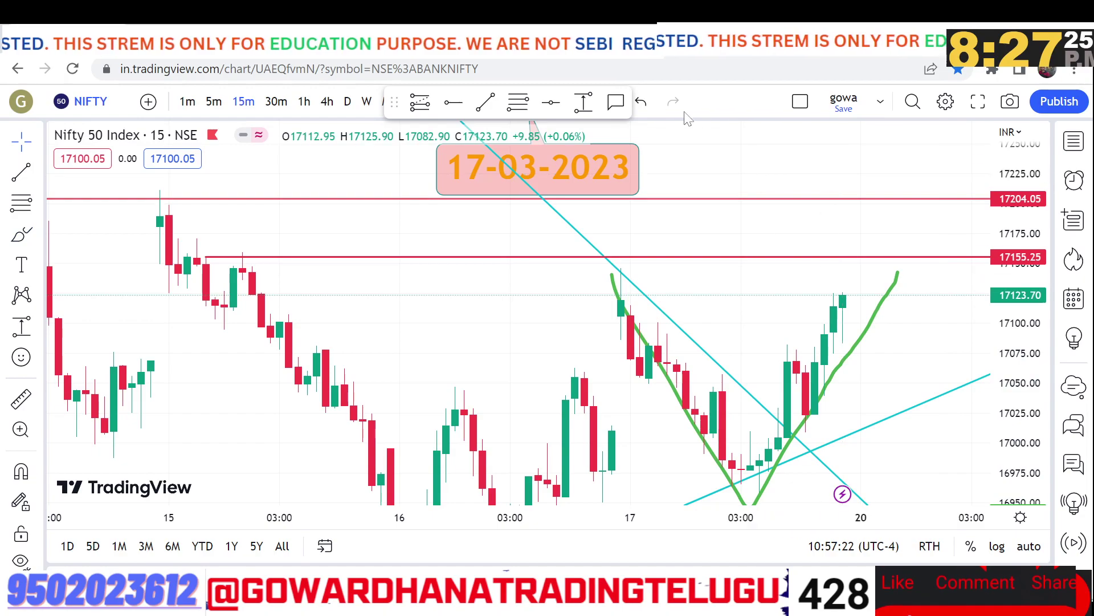
pyautogui.click(643, 104)
pyautogui.click(642, 102)
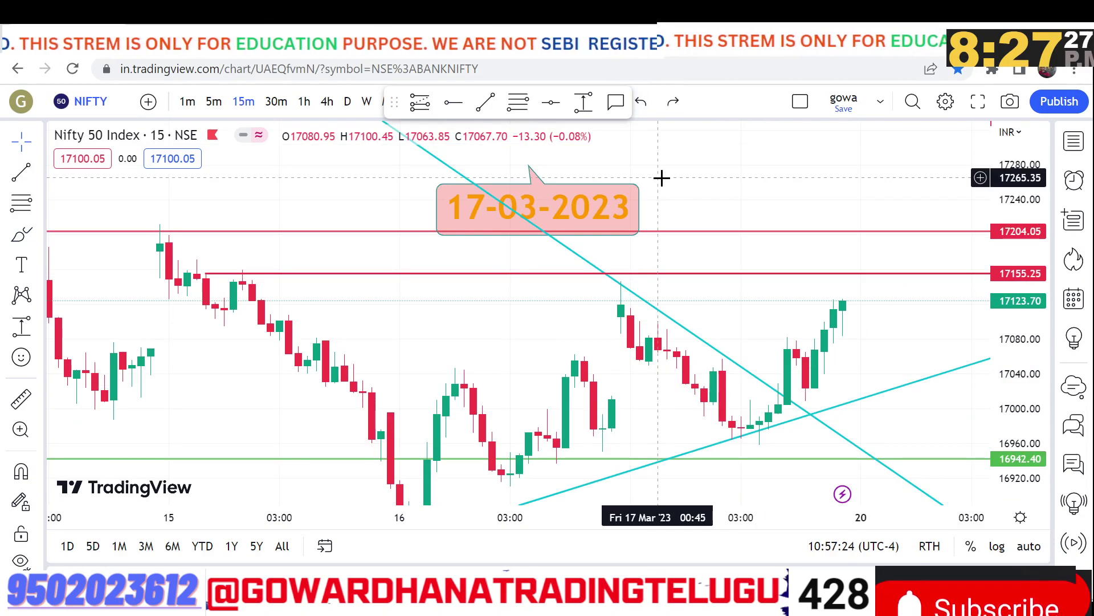
# Step: Return to the NIFTY BANK 15-minute chart
pyautogui.click(18, 70)
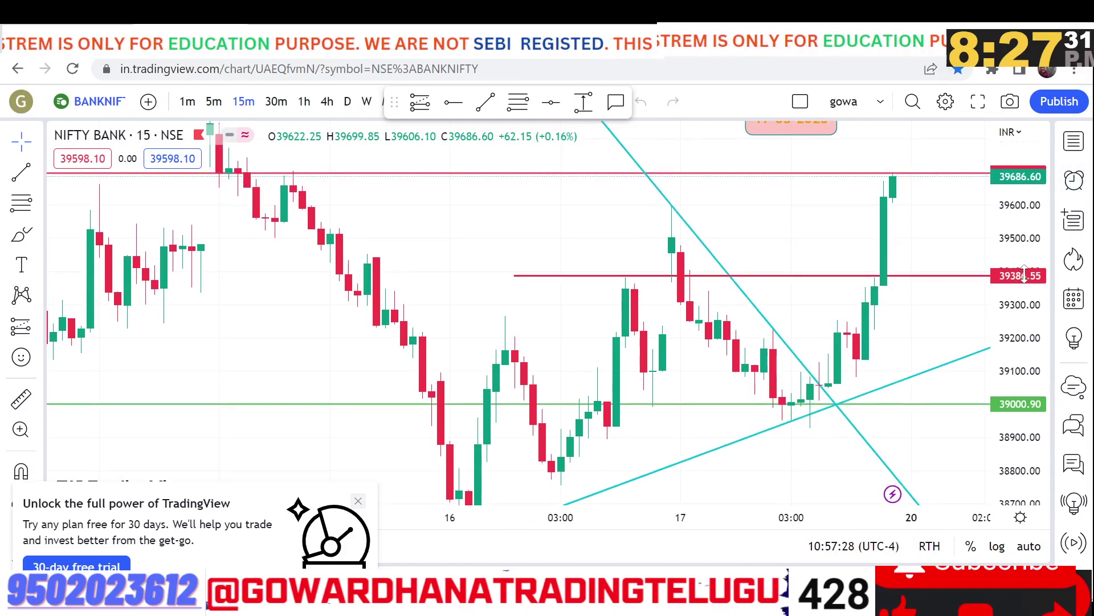
pyautogui.moveTo(763, 239); pyautogui.dragTo(685, 228)
# Step: Brush a V-shaped curve along the 17 March fall and recovery on the NIFTY BANK chart, and undo the stroke
pyautogui.click(21, 233)
pyautogui.moveTo(577, 229)
pyautogui.mouseDown()
pyautogui.moveTo(703, 416)
pyautogui.moveTo(830, 276)
pyautogui.moveTo(863, 212)
pyautogui.mouseUp()
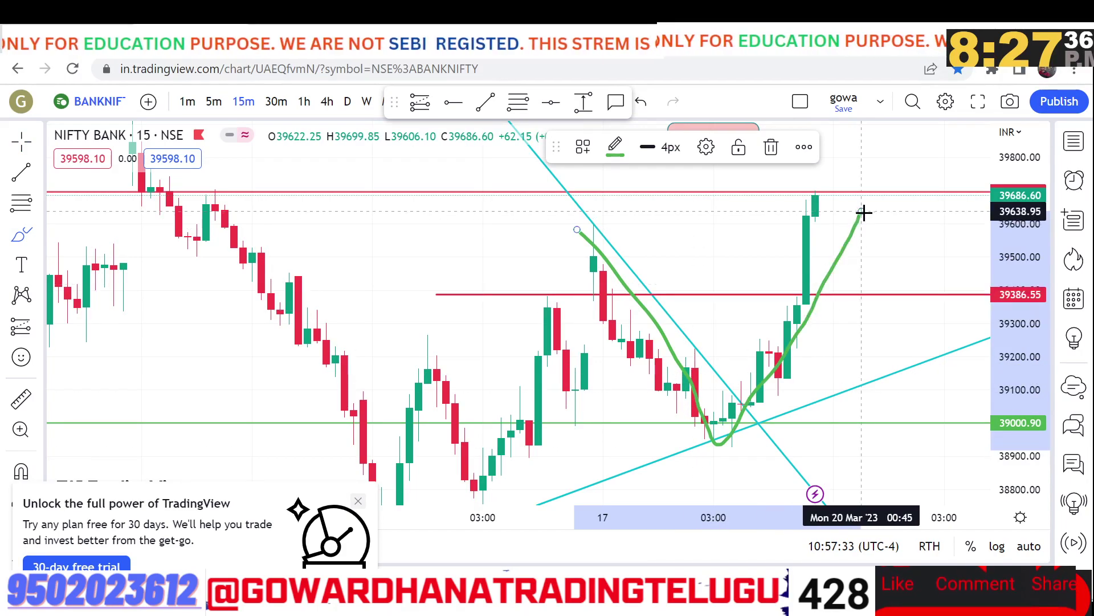
pyautogui.click(871, 332)
pyautogui.click(643, 100)
pyautogui.click(643, 99)
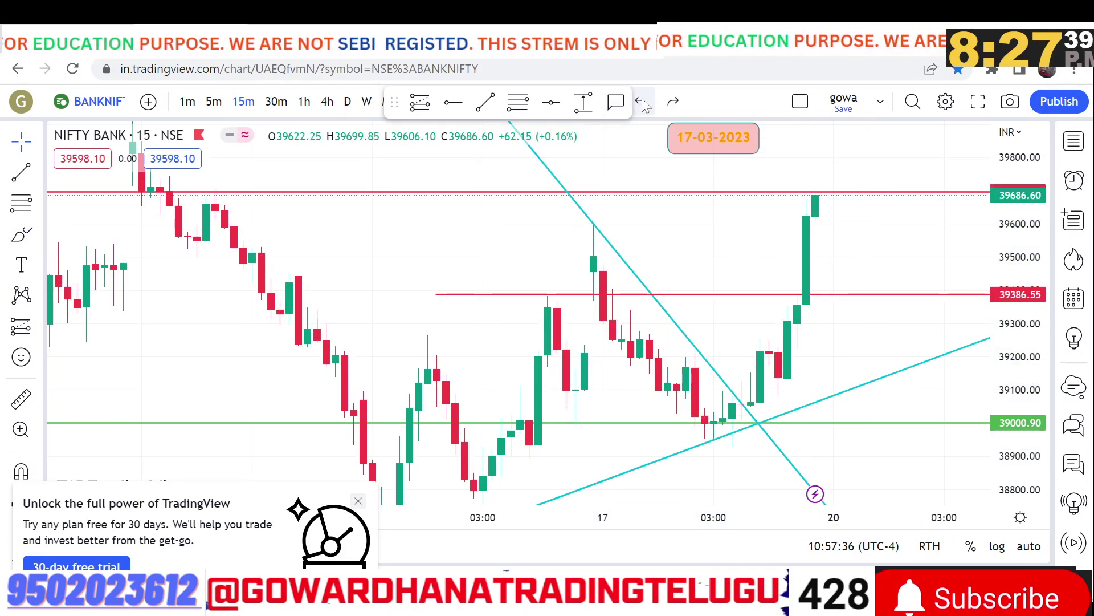
# Step: Move the green support line near 39000 on the NIFTY BANK chart up to 39015.40
pyautogui.moveTo(567, 423)
pyautogui.mouseDown()
pyautogui.moveTo(868, 240)
pyautogui.moveTo(775, 426)
pyautogui.moveTo(769, 417)
pyautogui.mouseUp()
pyautogui.moveTo(586, 382); pyautogui.dragTo(815, 224)
pyautogui.moveTo(826, 362); pyautogui.dragTo(699, 401)
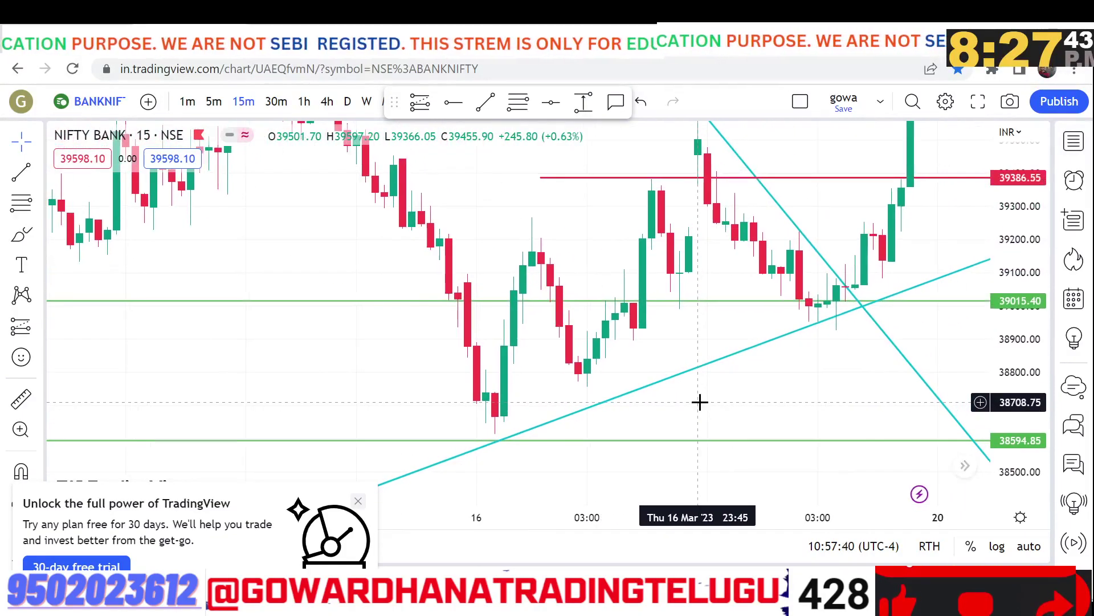
# Step: Tilt the rising trend line more steeply along the 16 March lows and move the green support line near 39000 to 38987.05
pyautogui.click(918, 288)
pyautogui.moveTo(918, 288); pyautogui.dragTo(789, 310)
pyautogui.click(785, 316)
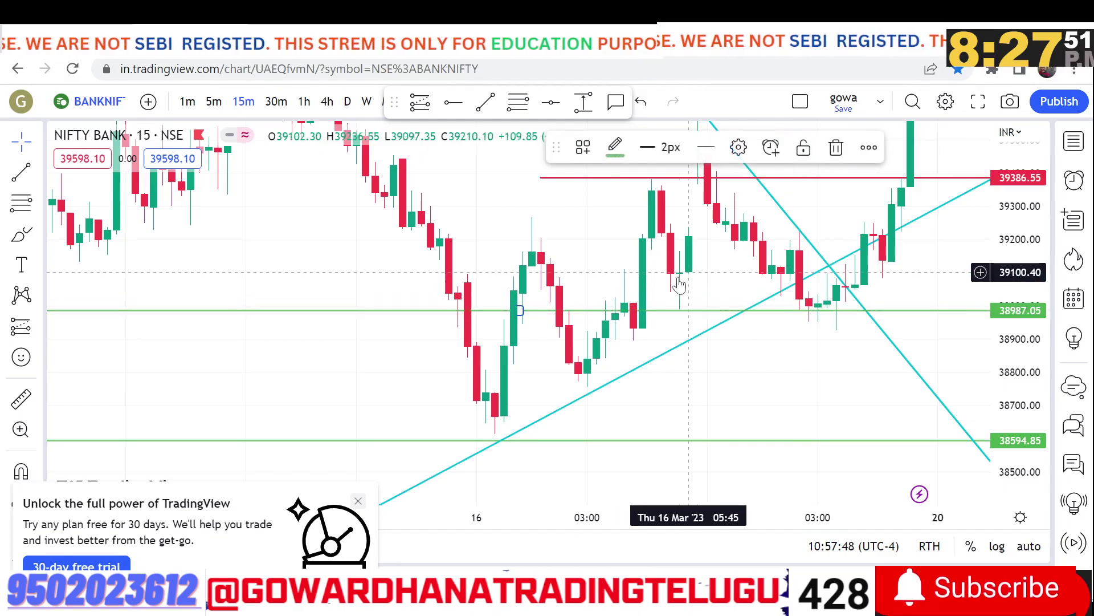
# Step: Examine earlier NIFTY BANK price action around the support and resistance lines on the 4-hour chart, back to October
pyautogui.moveTo(395, 279)
pyautogui.mouseDown()
pyautogui.moveTo(824, 302)
pyautogui.moveTo(396, 289)
pyautogui.mouseUp()
pyautogui.moveTo(478, 272); pyautogui.dragTo(299, 262)
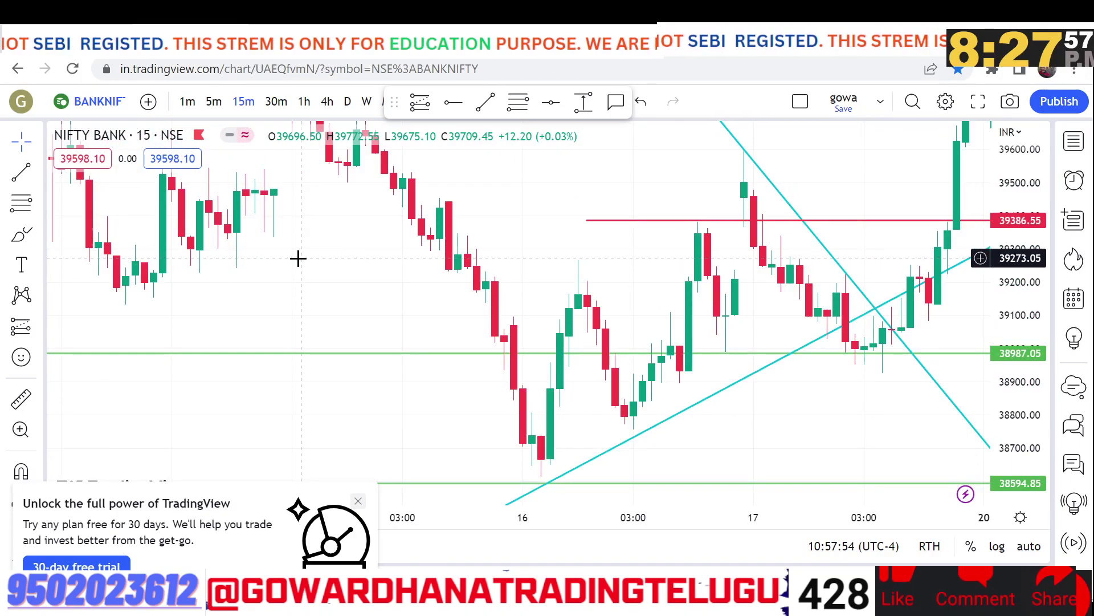
pyautogui.click(333, 113)
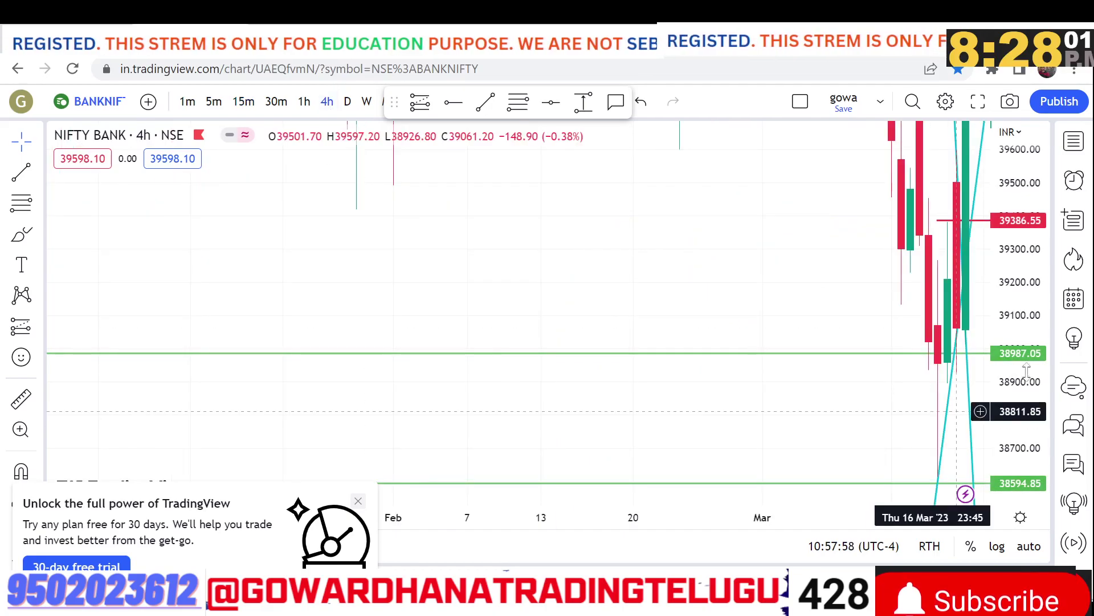
pyautogui.moveTo(1015, 341); pyautogui.dragTo(1017, 469)
pyautogui.moveTo(108, 269); pyautogui.dragTo(890, 330)
pyautogui.moveTo(367, 381); pyautogui.dragTo(1015, 371)
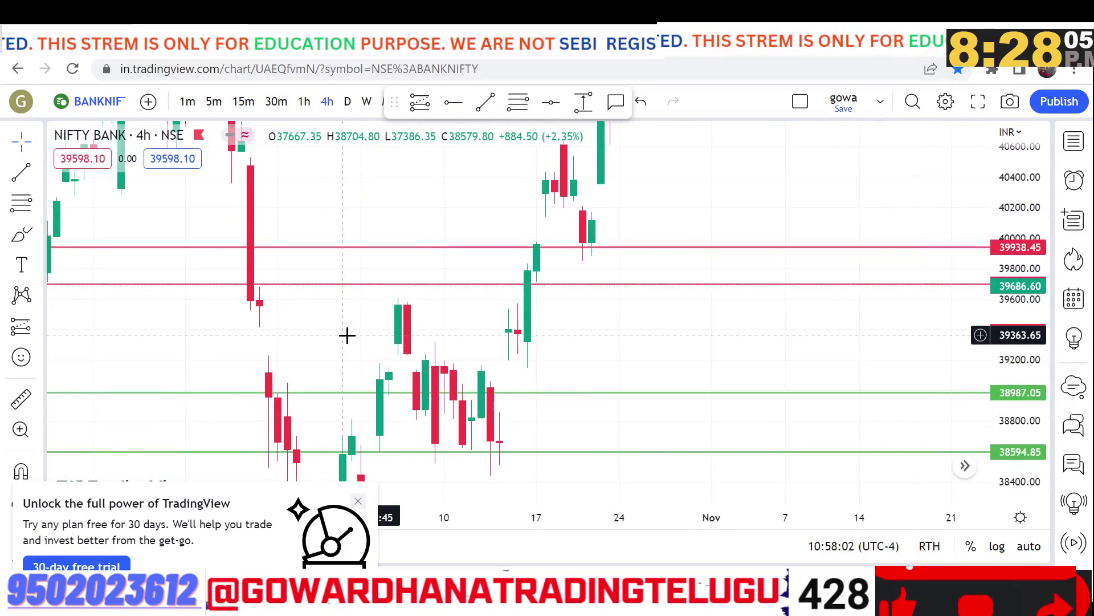
pyautogui.moveTo(347, 335); pyautogui.dragTo(917, 418)
pyautogui.moveTo(515, 425); pyautogui.dragTo(635, 369)
pyautogui.moveTo(636, 323); pyautogui.dragTo(34, 291)
pyautogui.moveTo(757, 311); pyautogui.dragTo(232, 262)
pyautogui.moveTo(757, 279); pyautogui.dragTo(61, 232)
pyautogui.moveTo(775, 259); pyautogui.dragTo(2, 311)
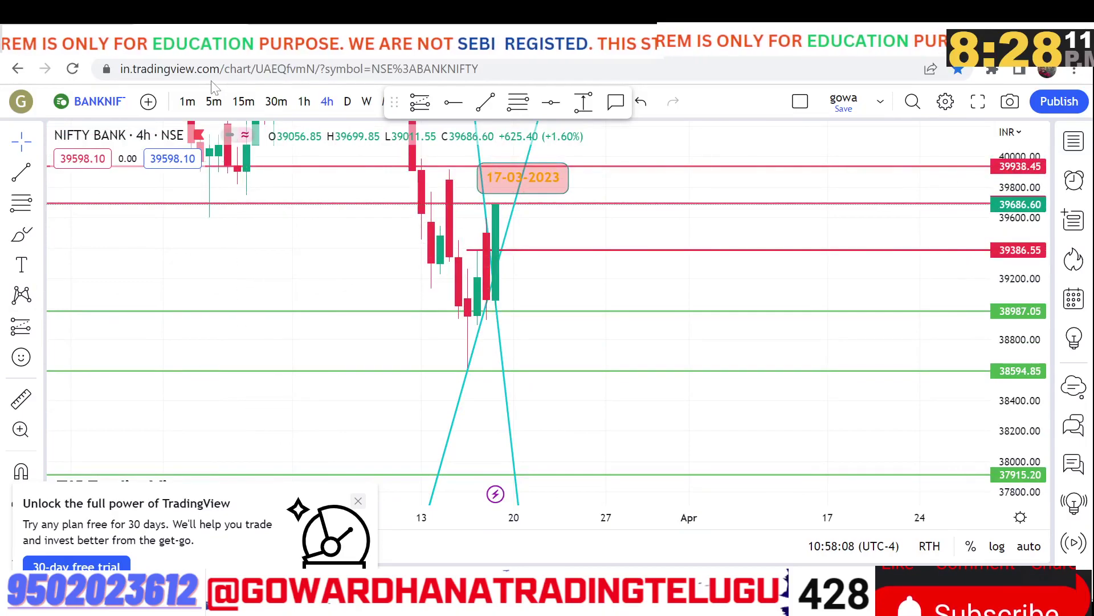
# Step: Return to the 15-minute NIFTY BANK chart with the 17 March candles enlarged
pyautogui.click(243, 102)
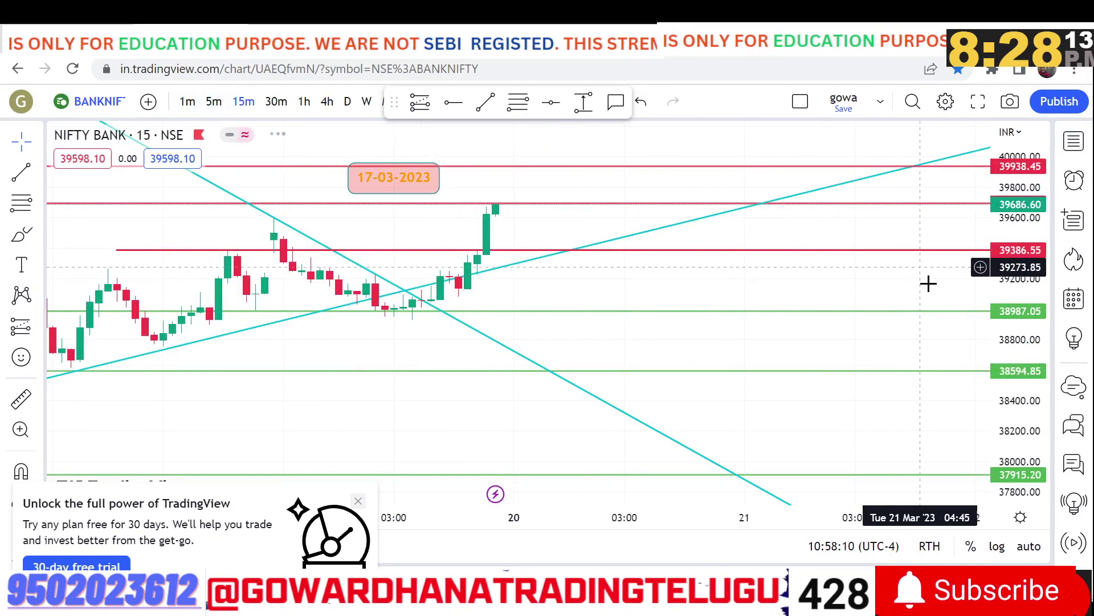
pyautogui.moveTo(1009, 287); pyautogui.dragTo(1009, 147)
pyautogui.moveTo(652, 243); pyautogui.dragTo(896, 366)
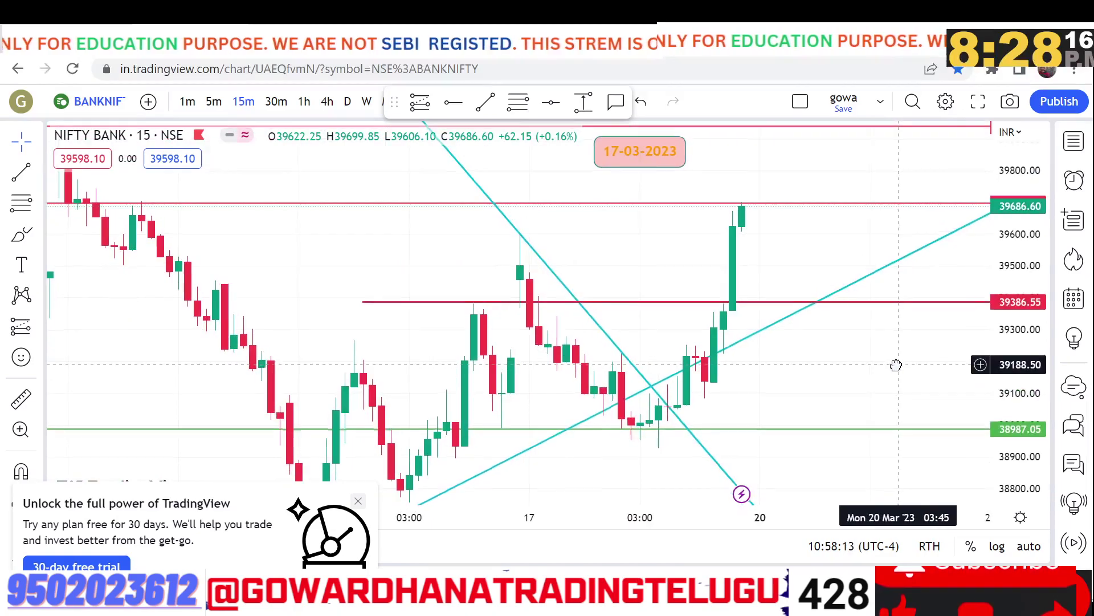
# Step: Measure the price range of the 17 March NIFTY BANK rally from its high down to its base, and remove the measurement
pyautogui.click(584, 103)
pyautogui.click(661, 201)
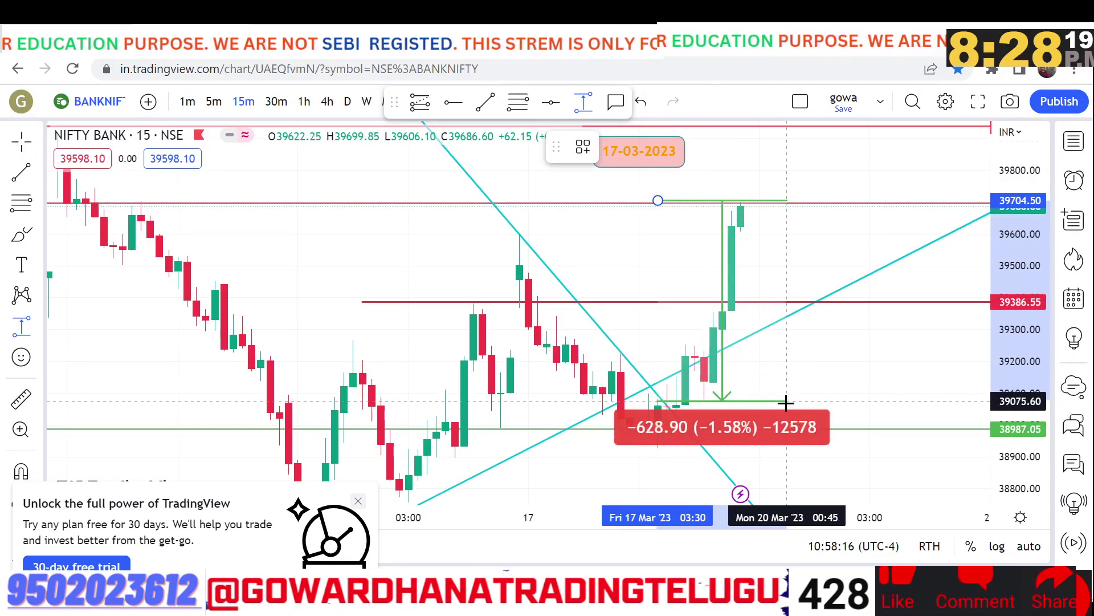
pyautogui.click(778, 408)
pyautogui.click(804, 148)
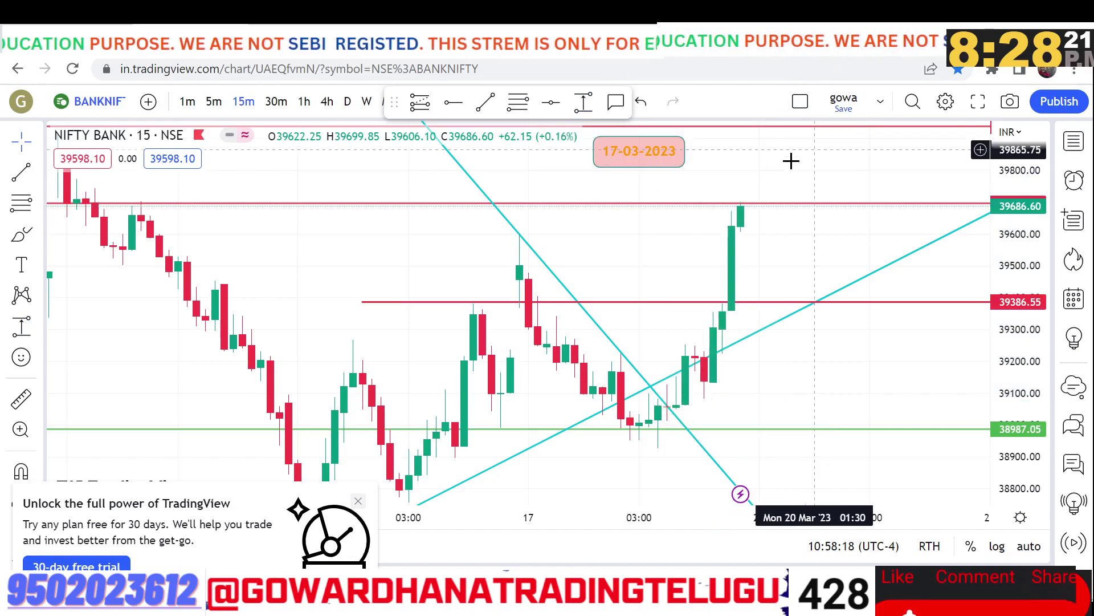
# Step: Flatten the rising trend line on the NIFTY BANK chart so it runs beneath the 17 March low
pyautogui.moveTo(511, 374); pyautogui.dragTo(645, 290)
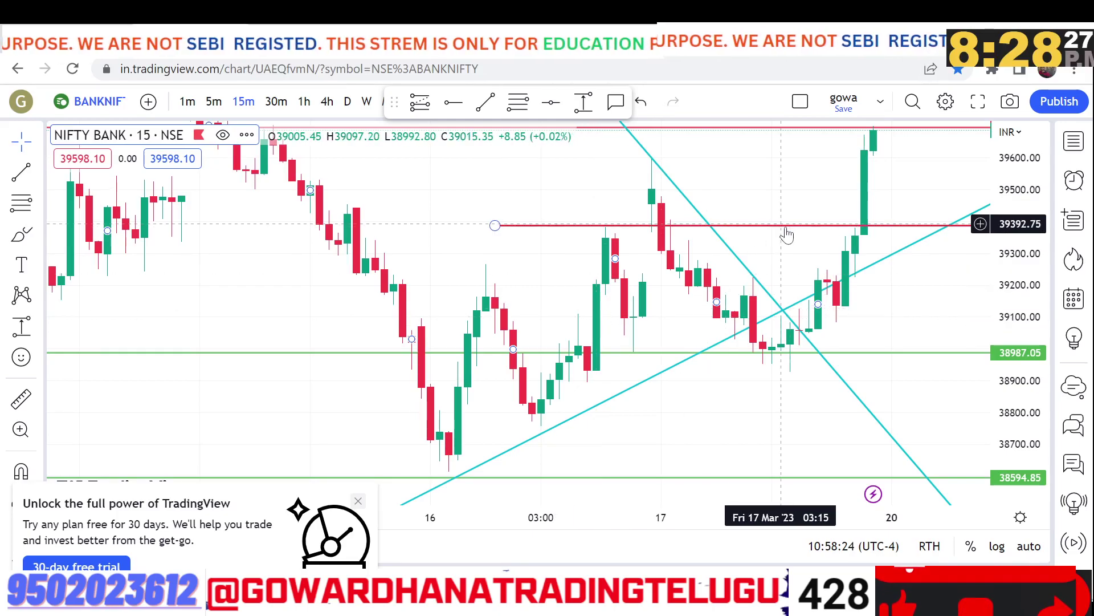
pyautogui.moveTo(755, 179); pyautogui.dragTo(765, 263)
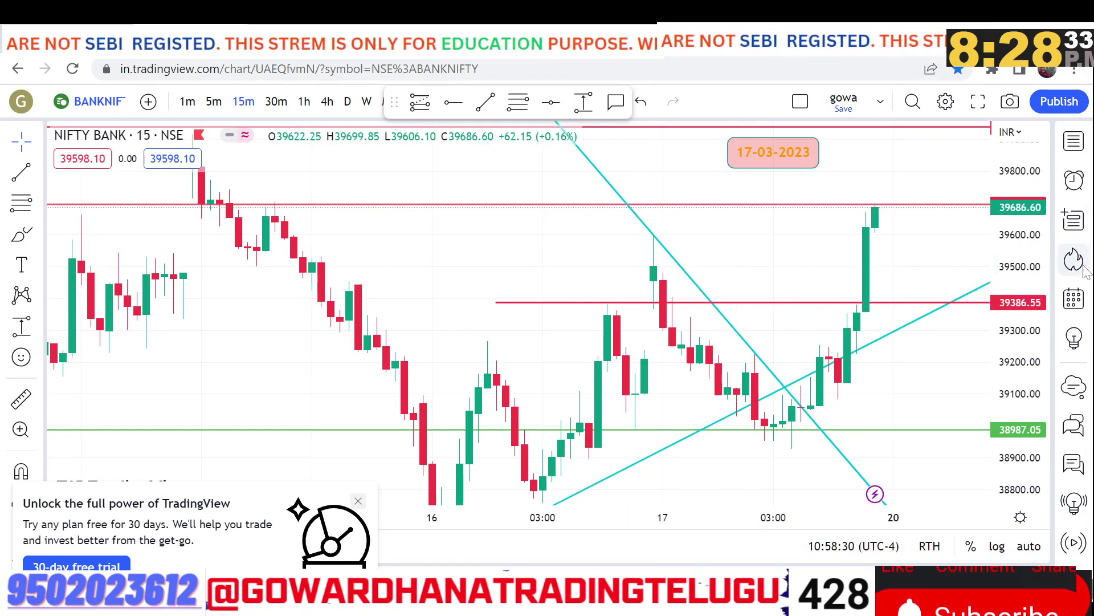
pyautogui.moveTo(1017, 234); pyautogui.dragTo(1017, 256)
pyautogui.moveTo(765, 232); pyautogui.dragTo(750, 165)
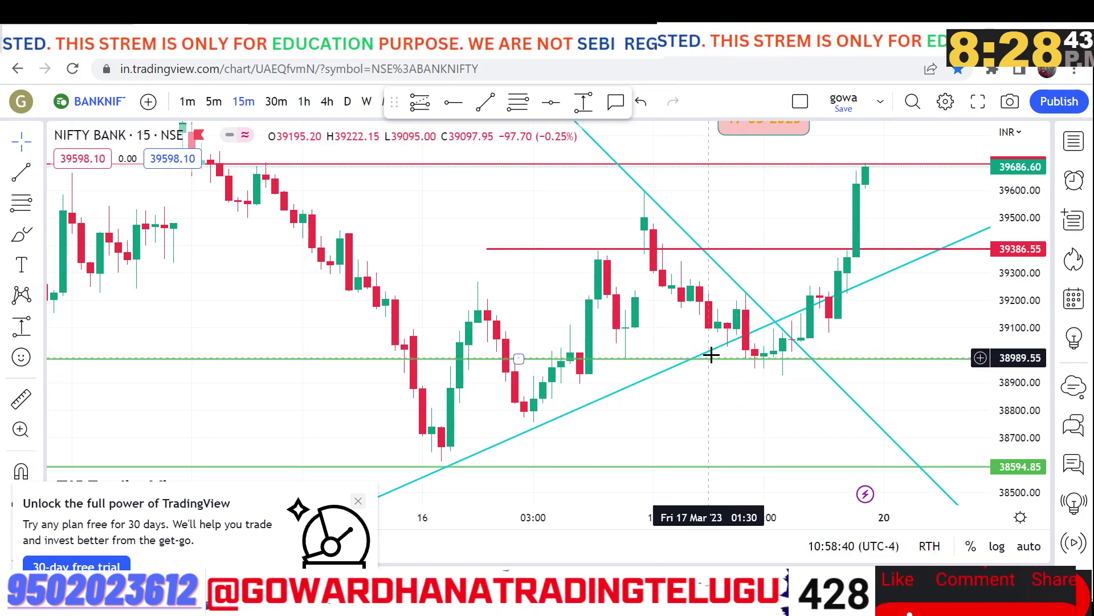
pyautogui.moveTo(711, 355); pyautogui.dragTo(794, 358)
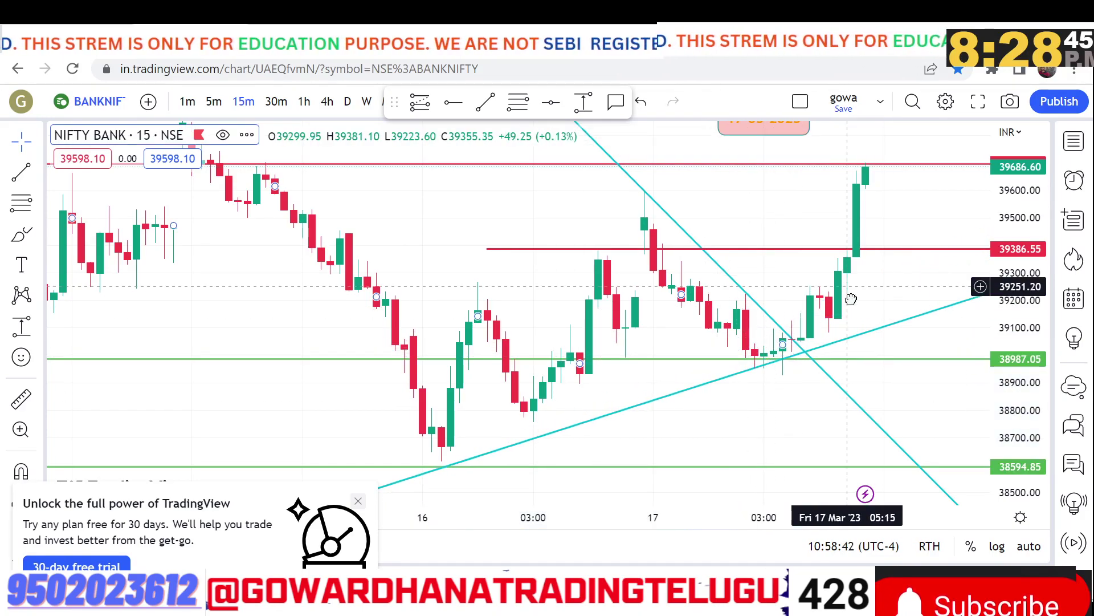
pyautogui.moveTo(851, 299); pyautogui.dragTo(840, 354)
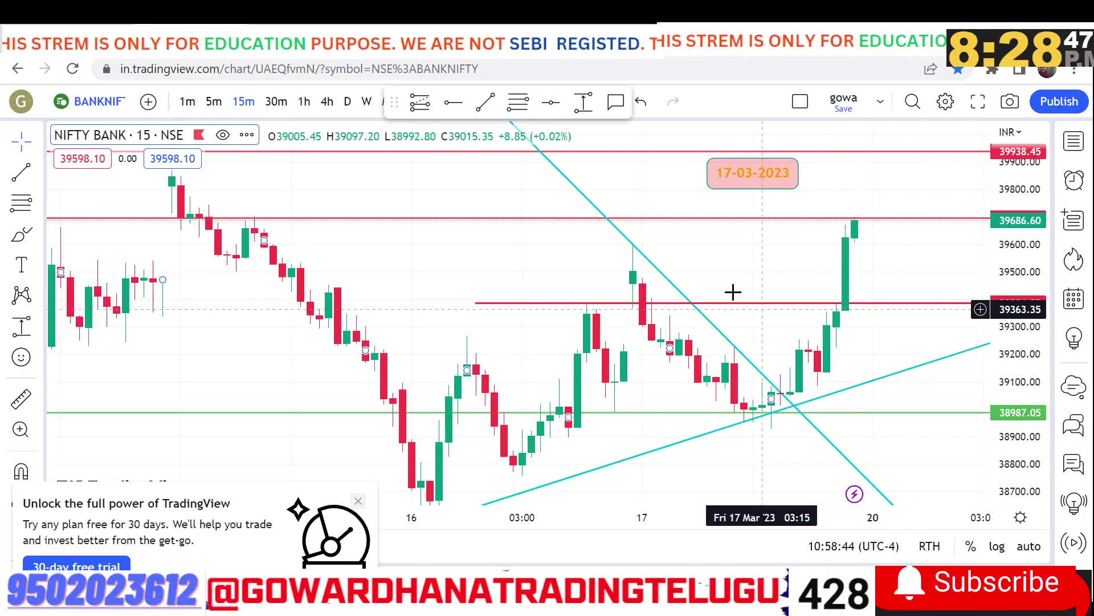
# Step: Switch to the INDIA VIX 5-minute chart and show the 17 March candles
pyautogui.click(217, 43)
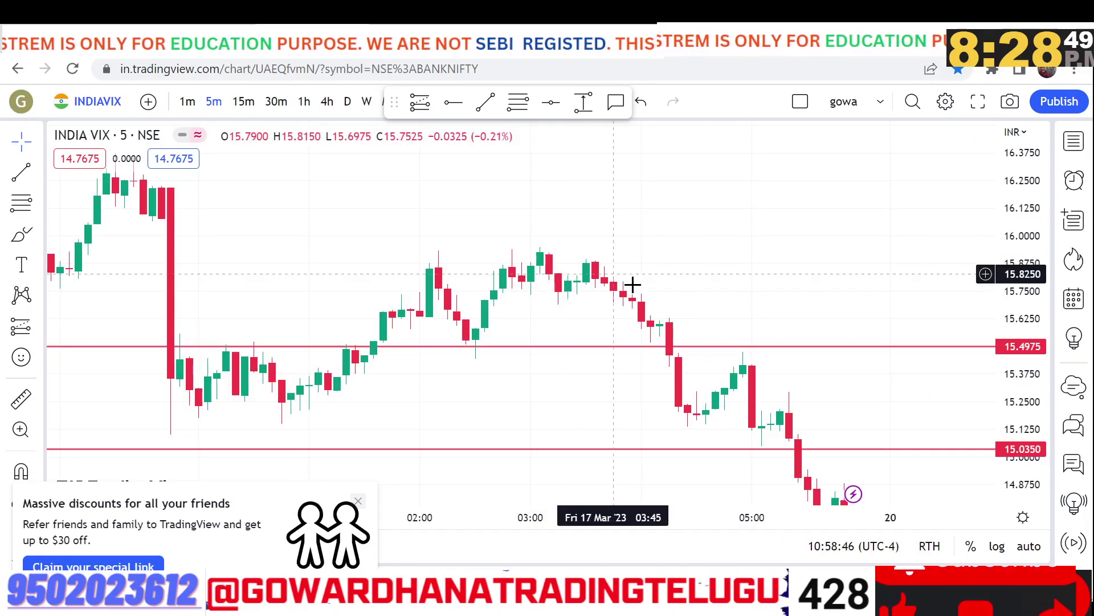
pyautogui.moveTo(1015, 415); pyautogui.dragTo(1015, 376)
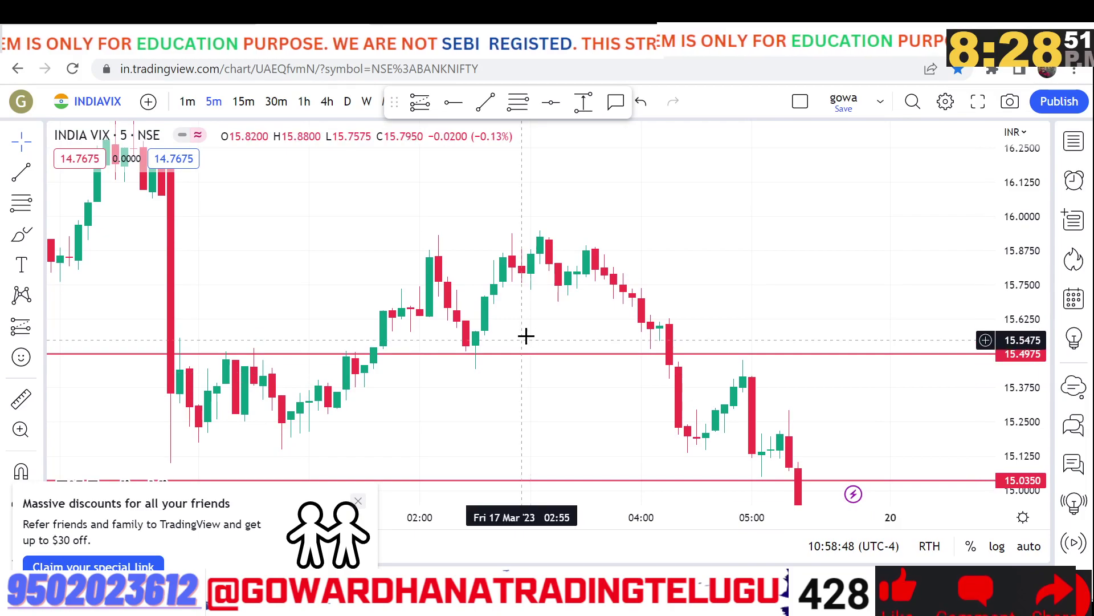
pyautogui.moveTo(533, 302); pyautogui.dragTo(549, 283)
# Step: Draw a rising trend line under the 17 March swing lows on the INDIA VIX chart
pyautogui.click(485, 102)
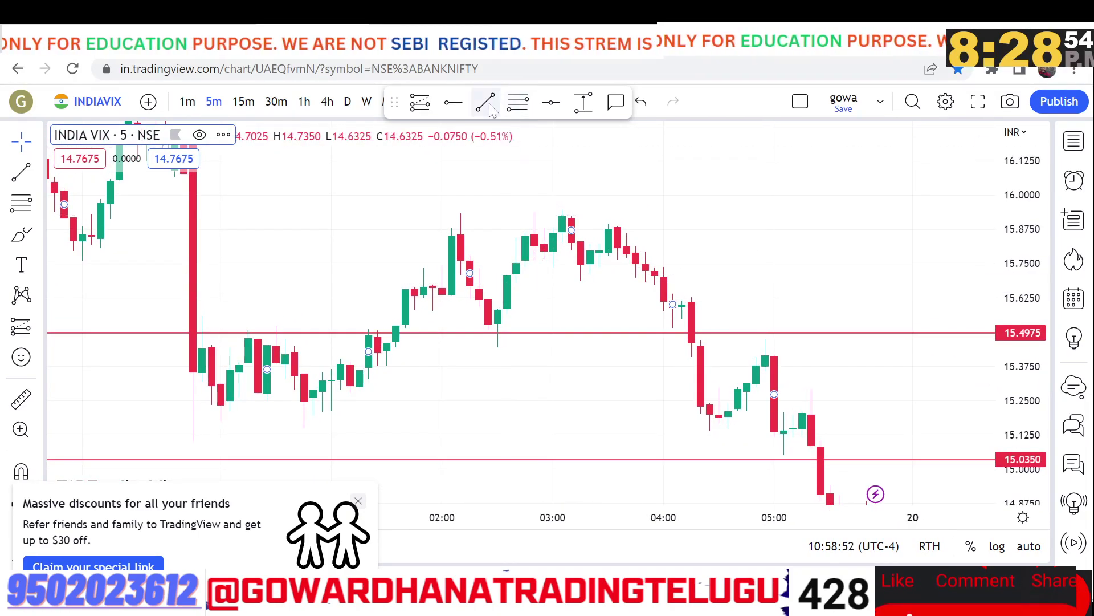
pyautogui.click(302, 434)
pyautogui.click(794, 252)
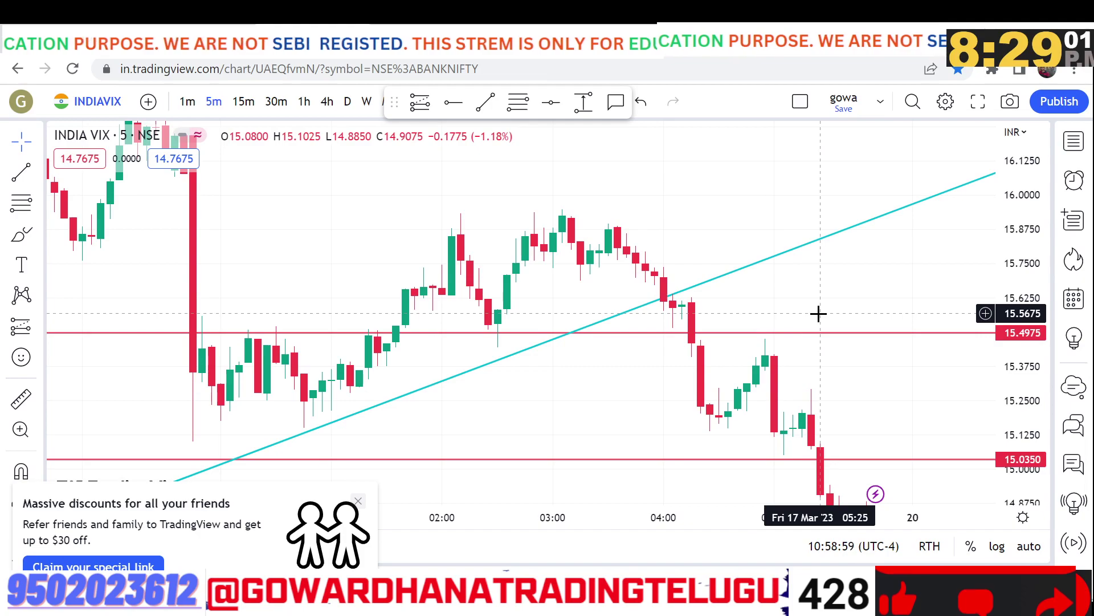
# Step: Review the INDIA VIX fall below the trend line through the last 17 March candle, and switch to OBS Studio
pyautogui.moveTo(847, 296); pyautogui.dragTo(854, 256)
pyautogui.moveTo(1018, 298); pyautogui.dragTo(874, 287)
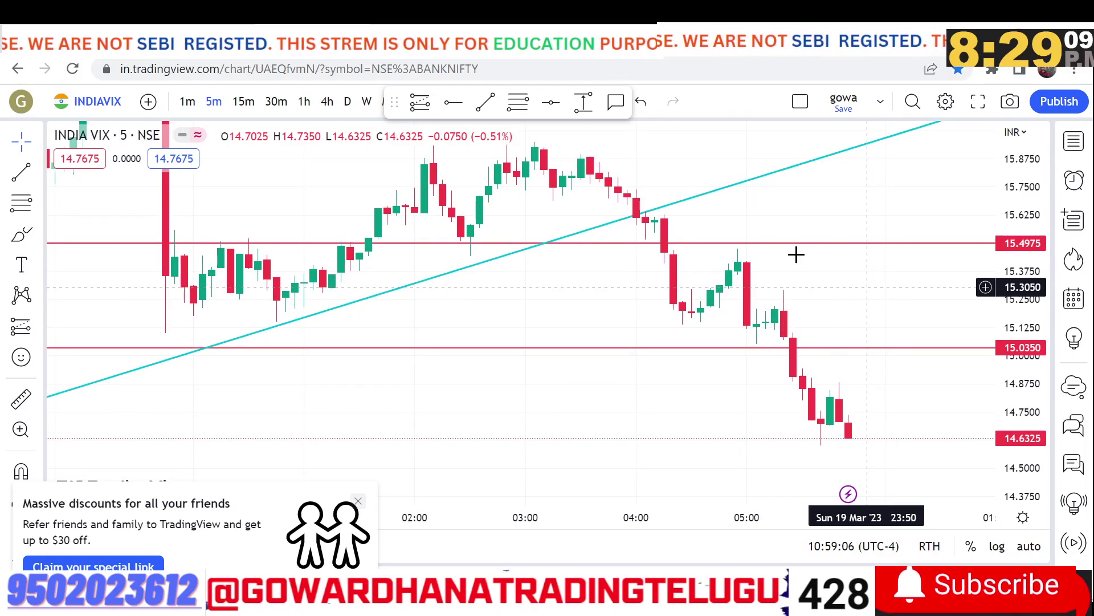
pyautogui.click(802, 598)
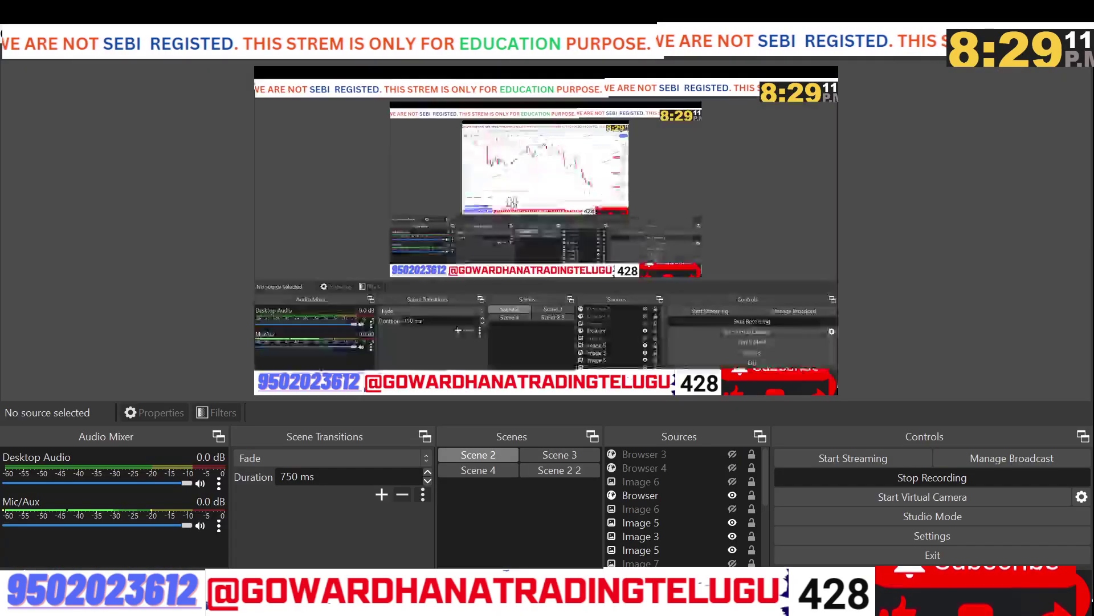